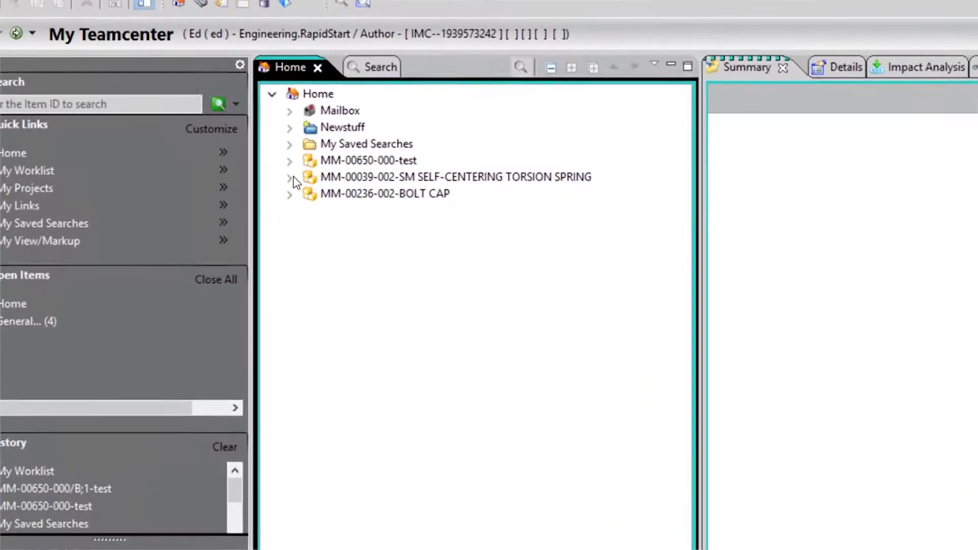
# Expand MM-00039-002 and revision A;1, then confirm A;1's properties open only as Read Only.
pyautogui.click(303, 183)
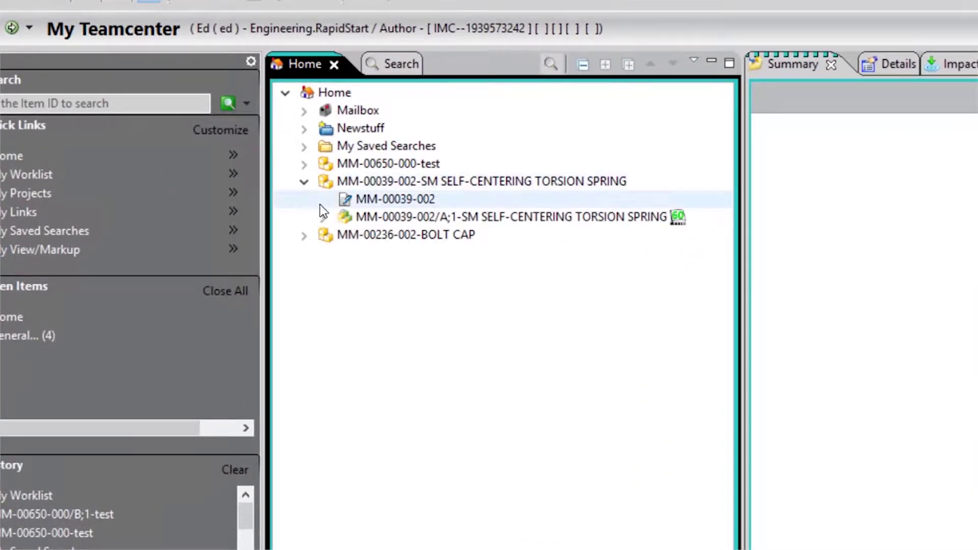
pyautogui.click(322, 219)
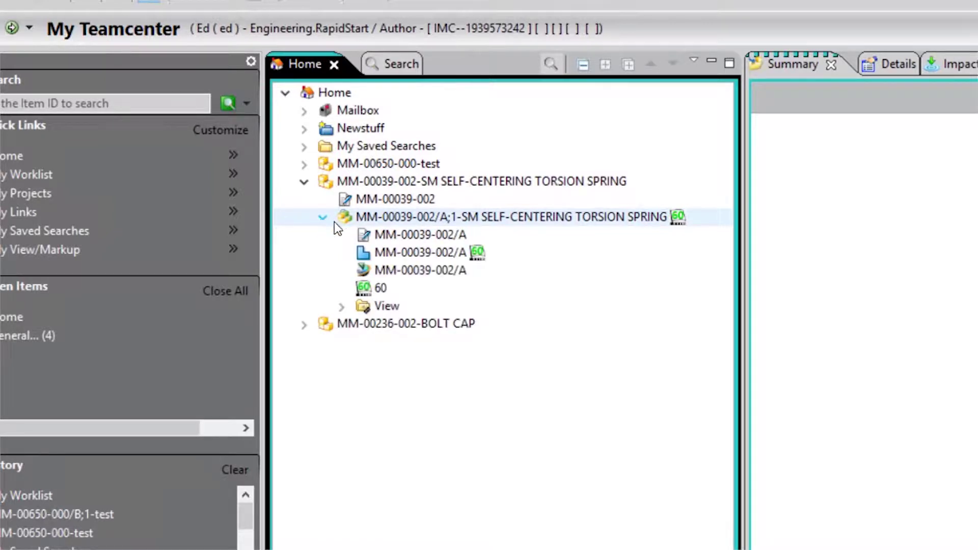
pyautogui.rightClick(382, 220)
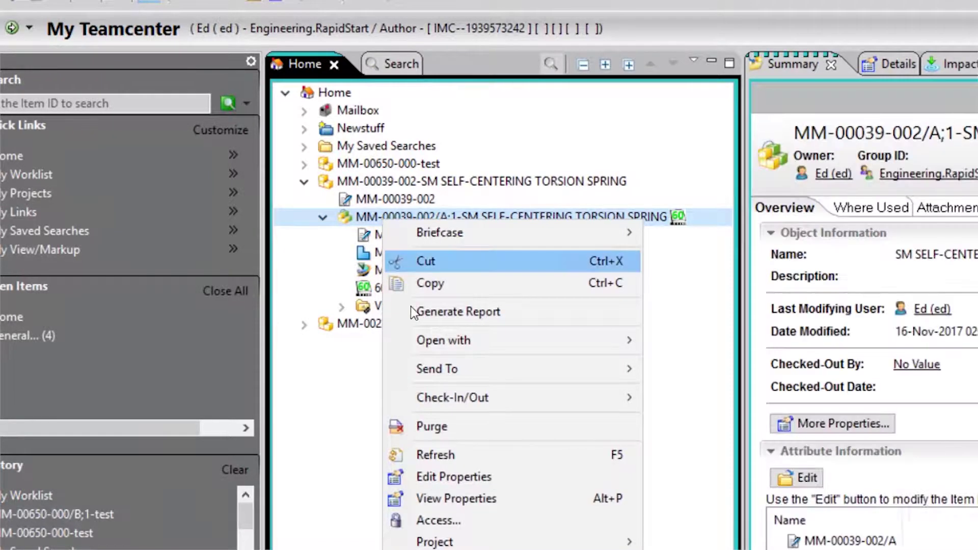
pyautogui.click(457, 477)
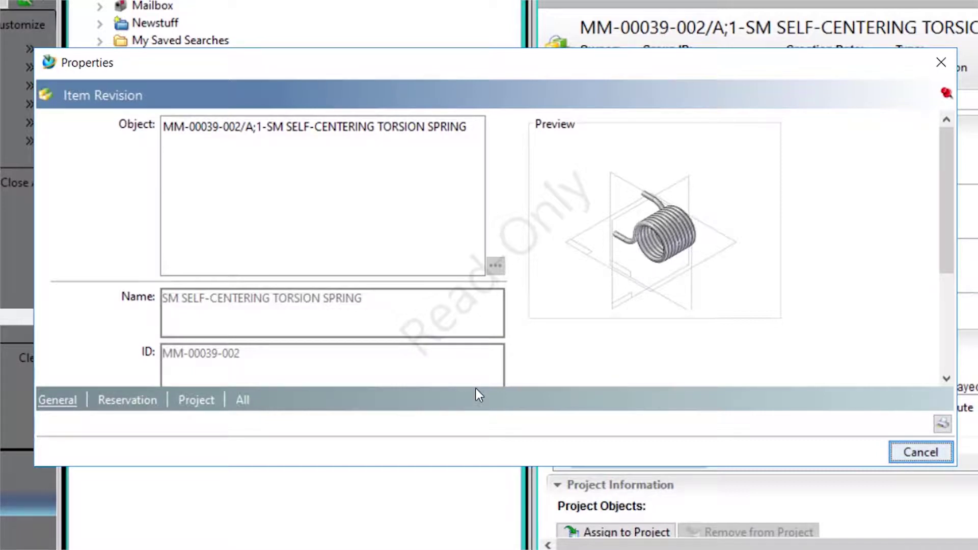
pyautogui.click(910, 457)
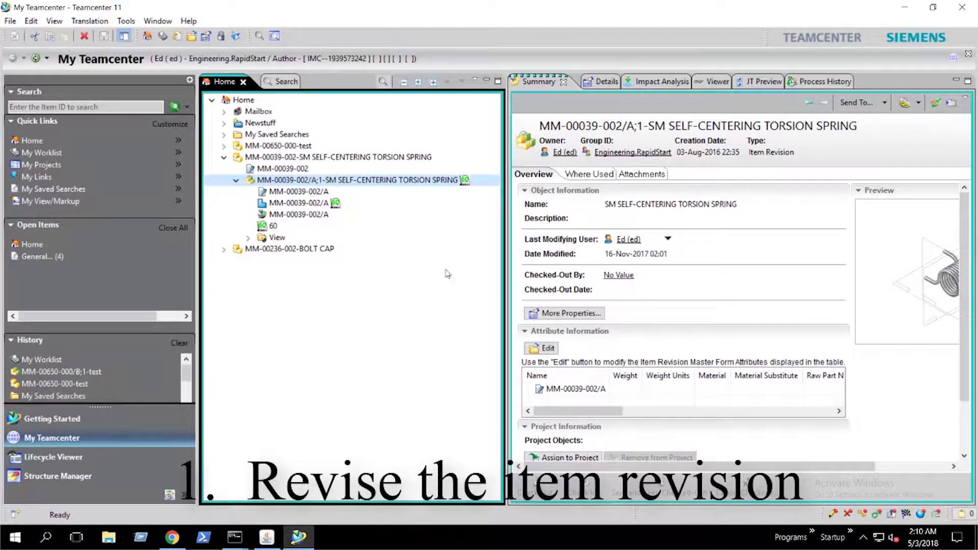
# Revise A;1 into a new revision B using the default Revise settings.
pyautogui.moveTo(965, 337); pyautogui.dragTo(964, 408)
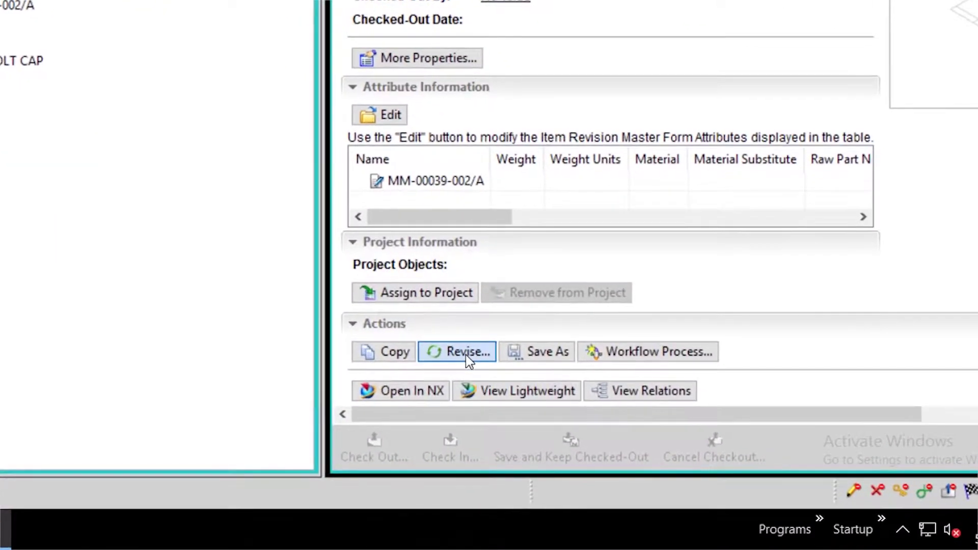
pyautogui.click(533, 390)
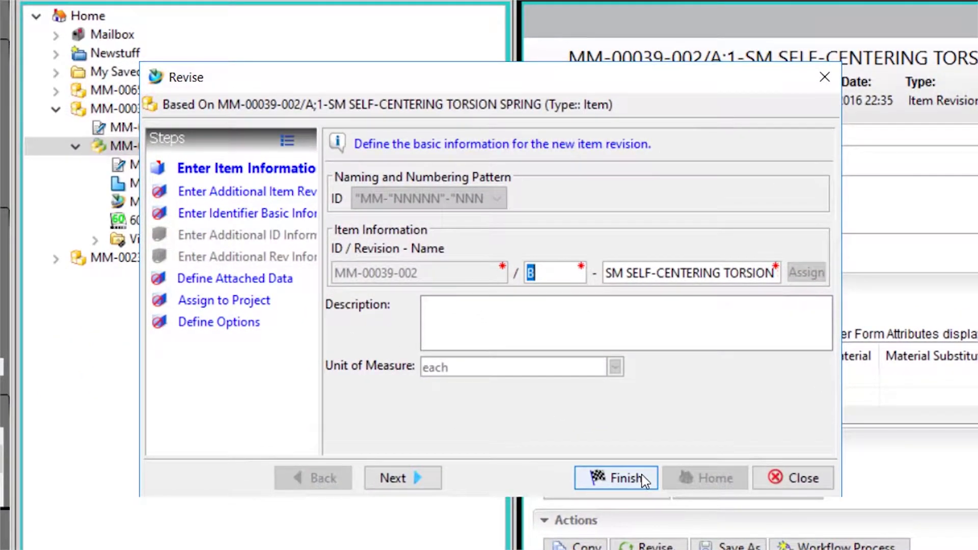
pyautogui.click(643, 480)
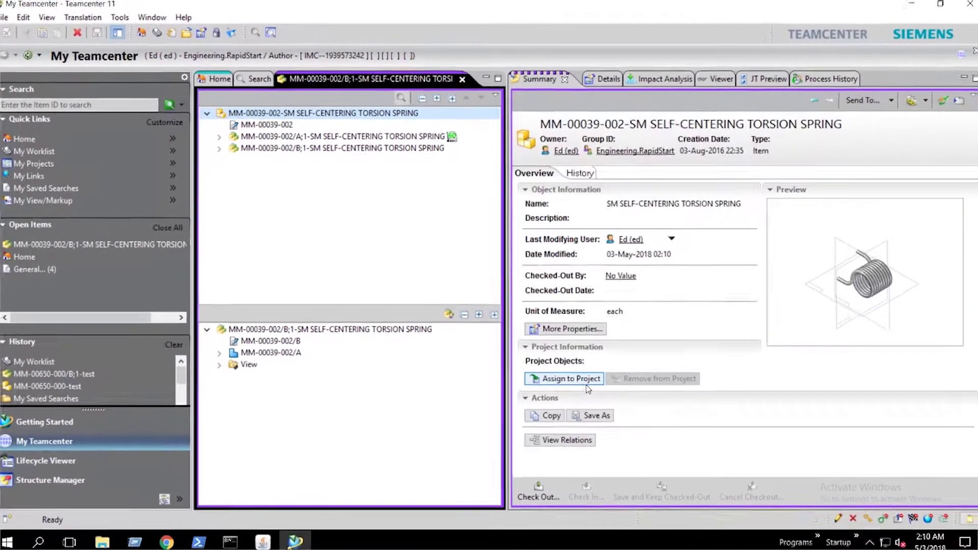
# Check out the new torsion spring revision B;1.
pyautogui.click(331, 150)
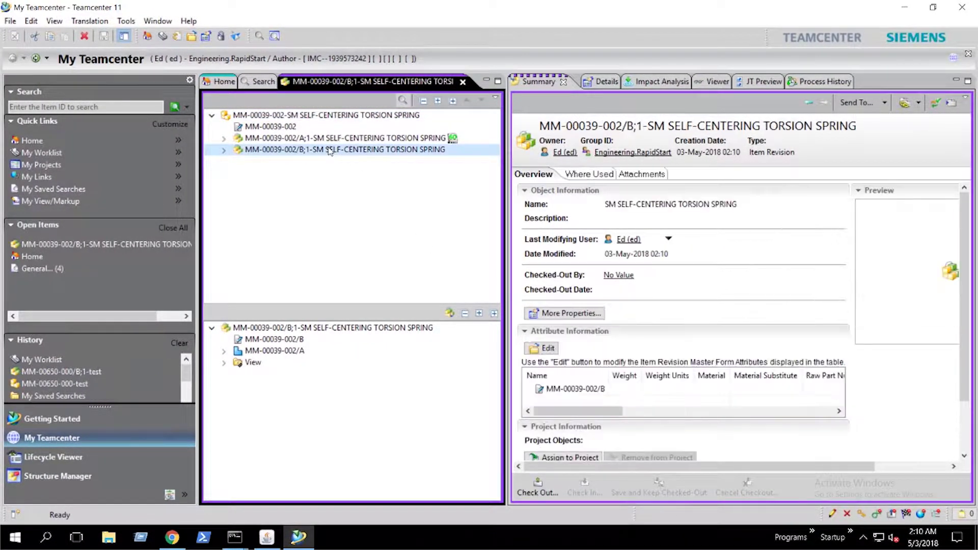
pyautogui.rightClick(330, 151)
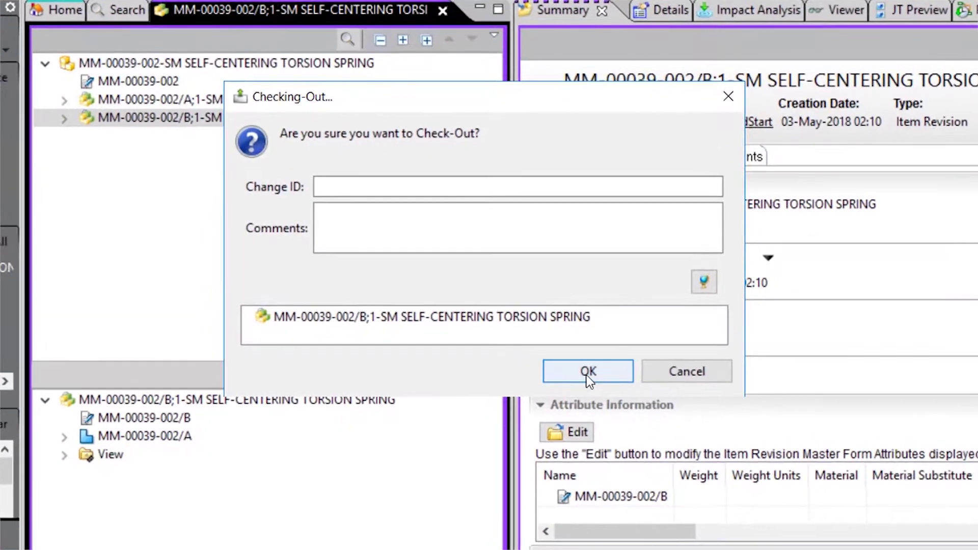
pyautogui.click(587, 372)
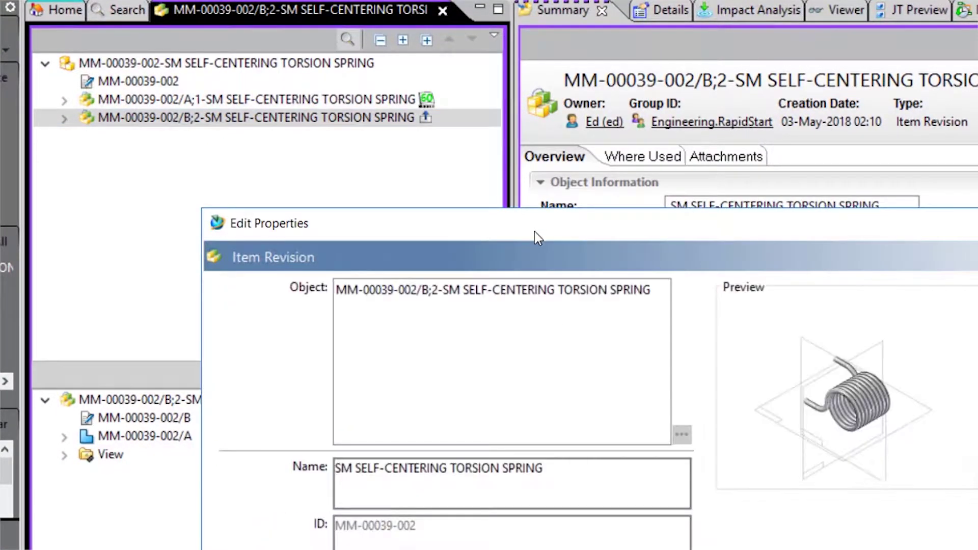
# Set the description to 'Minor change added', then save and check the revision back in.
pyautogui.moveTo(533, 234); pyautogui.dragTo(452, 153)
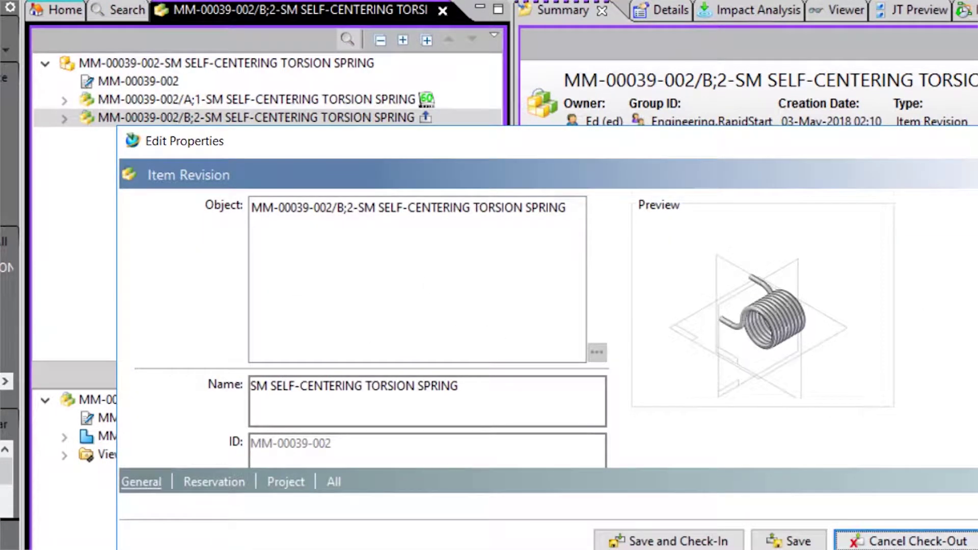
pyautogui.scroll(-3, 495, 332)
pyautogui.scroll(-2, 330, 356)
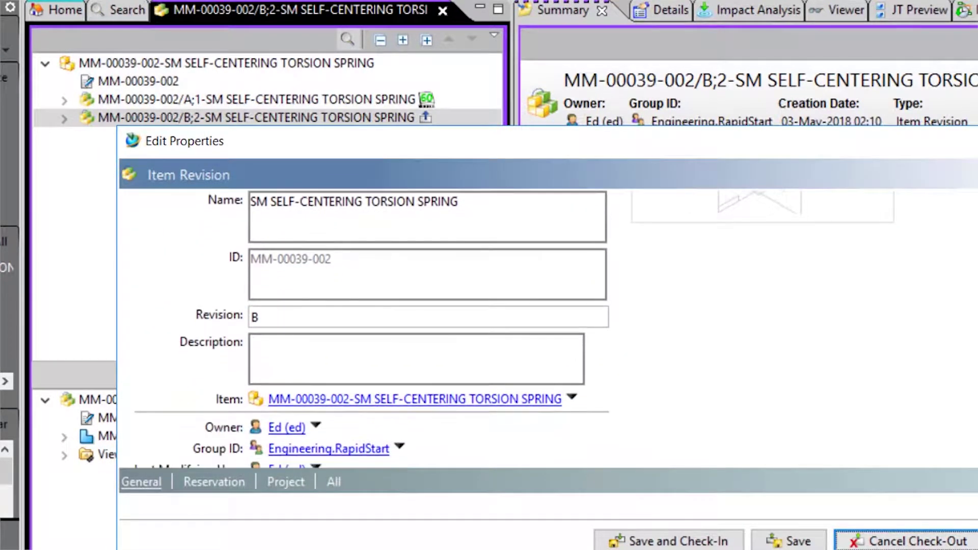
pyautogui.click(329, 354)
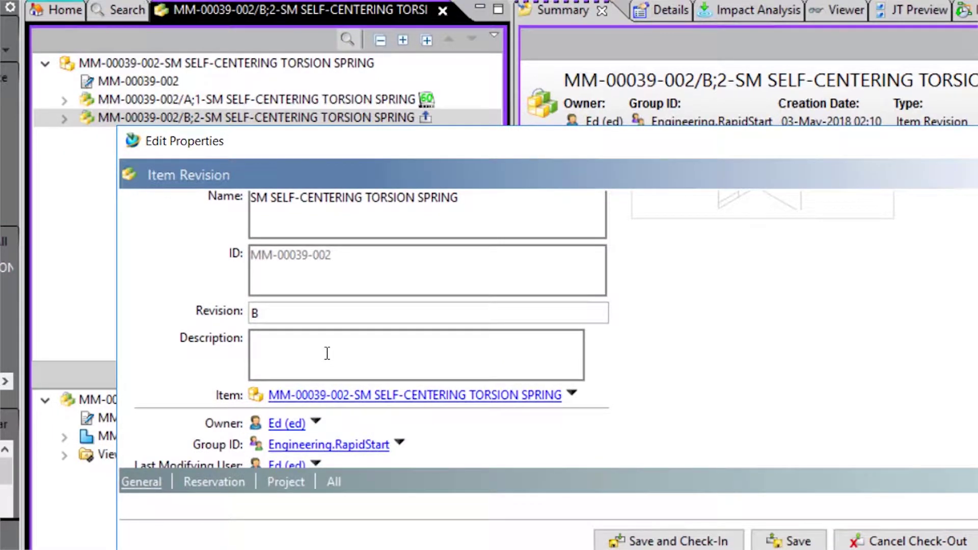
pyautogui.write('Minor change ad')
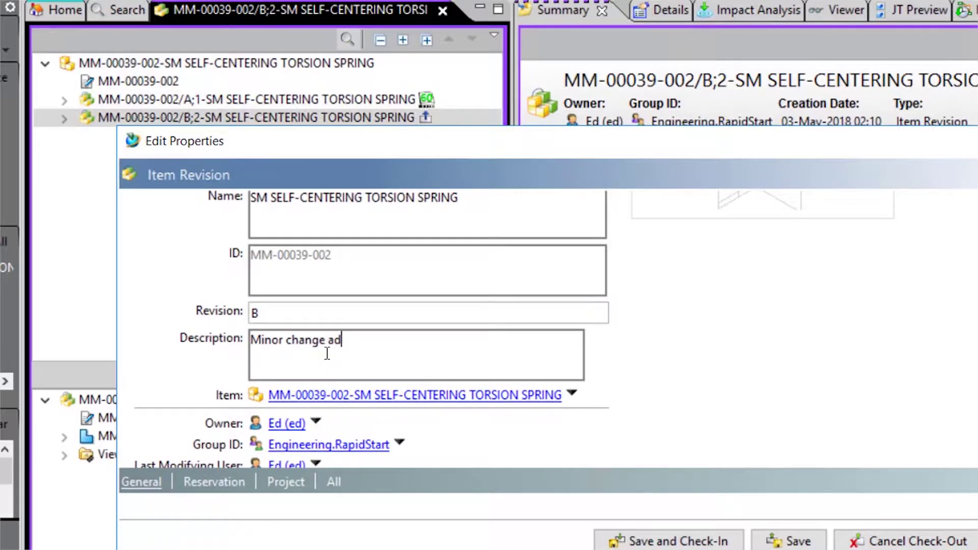
pyautogui.write('ded')
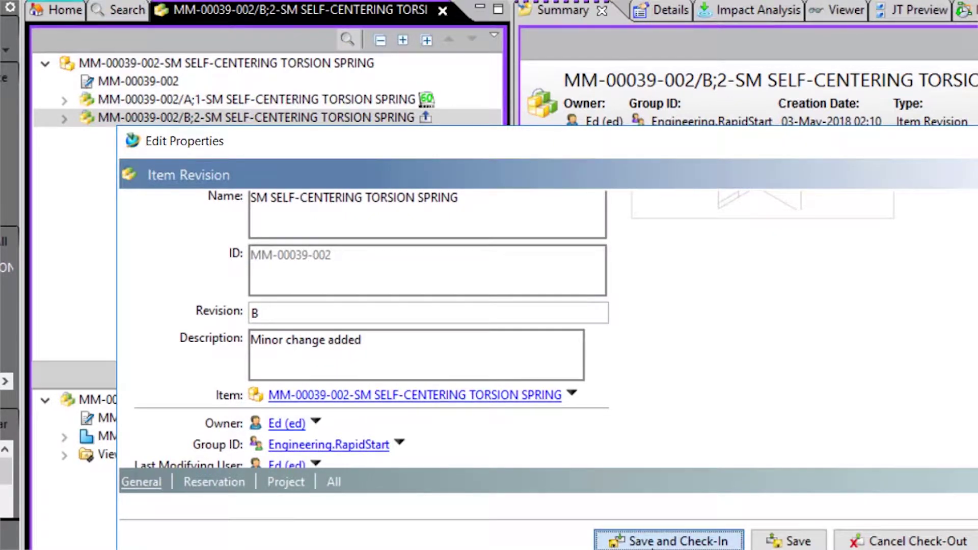
pyautogui.click(670, 541)
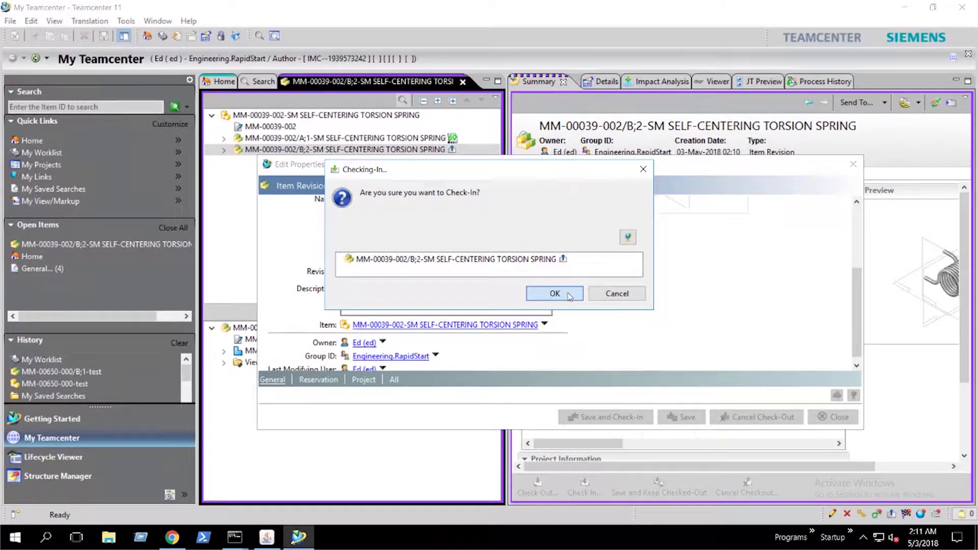
pyautogui.click(570, 296)
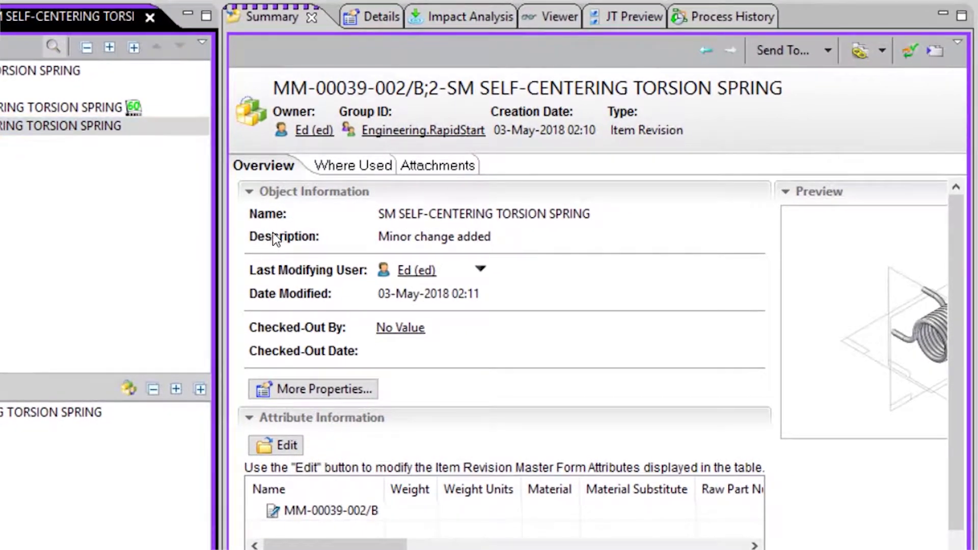
# Expand revision B;2 and verify its properties open only in the Read Only dialog.
pyautogui.click(274, 239)
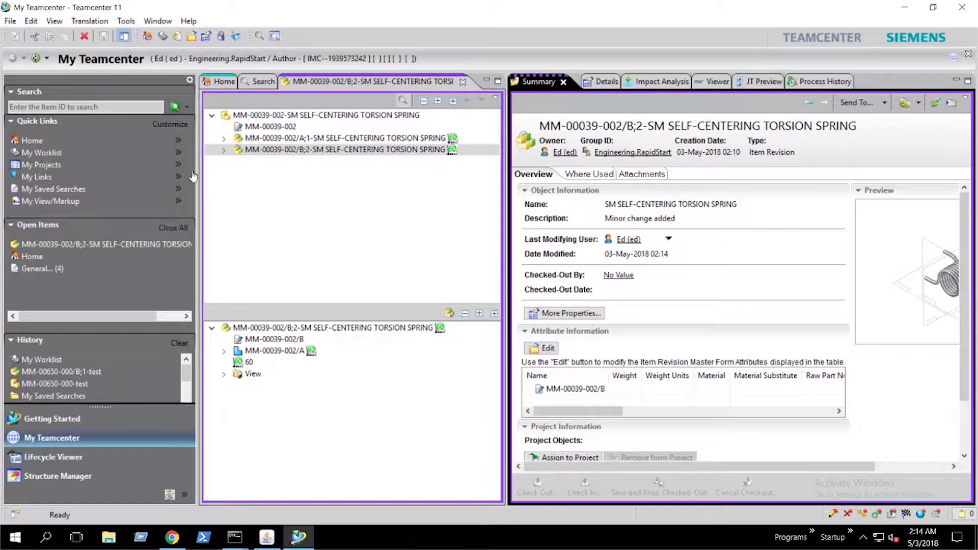
pyautogui.click(225, 150)
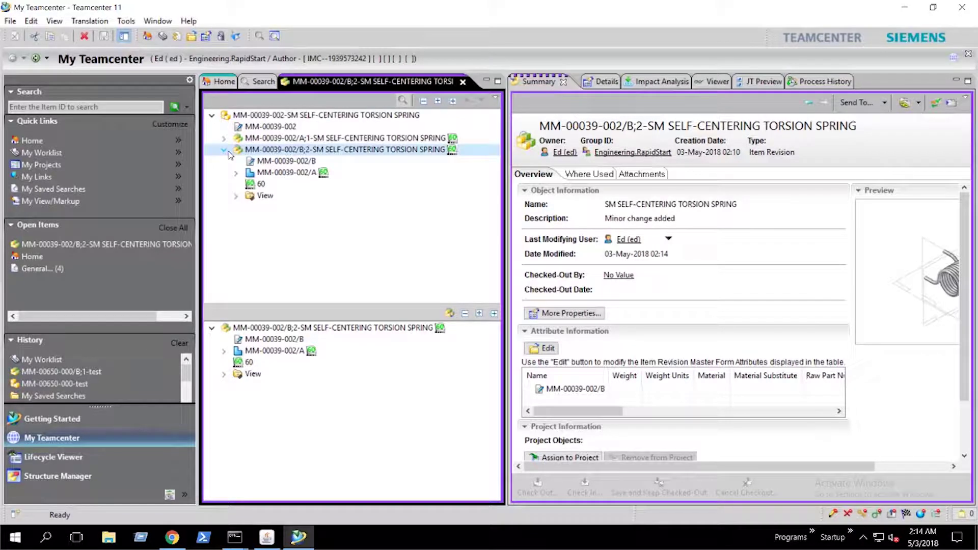
pyautogui.rightClick(297, 150)
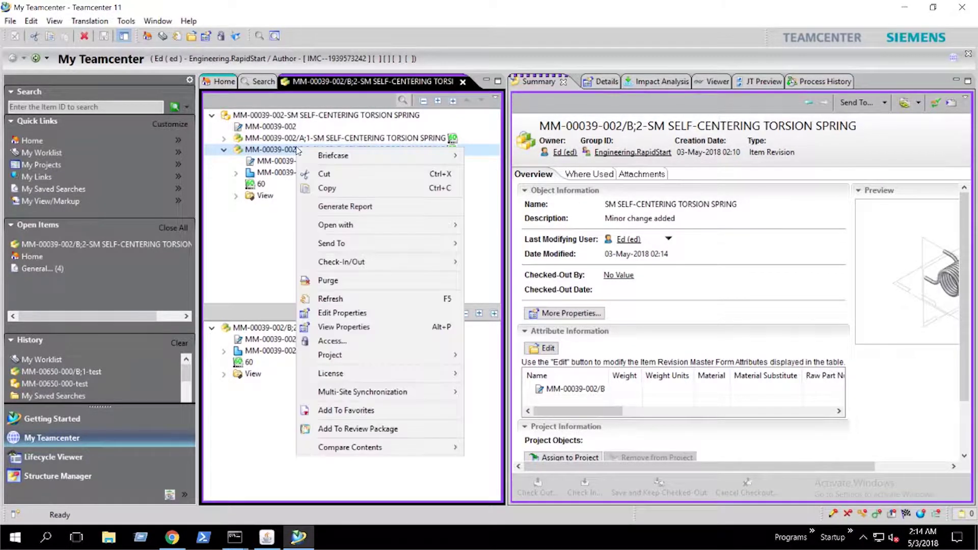
pyautogui.click(378, 316)
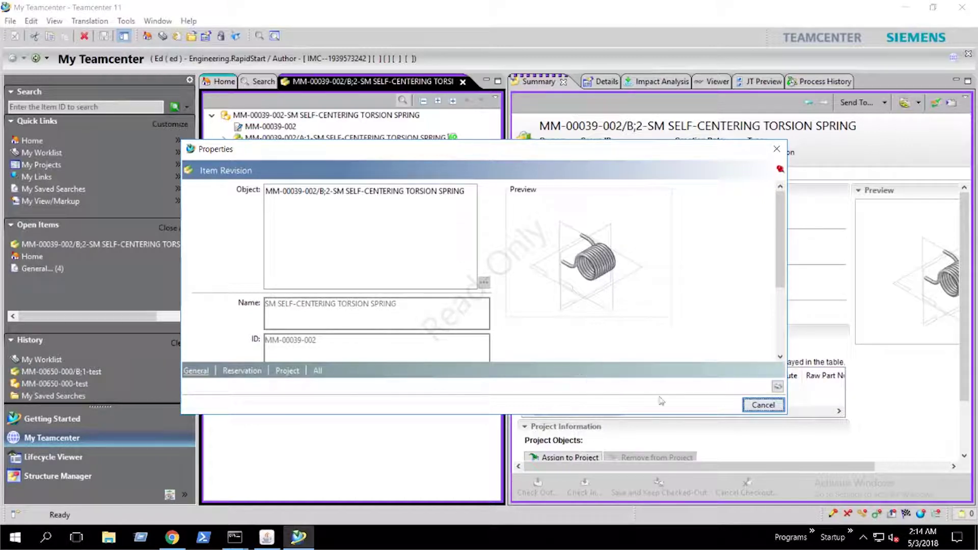
pyautogui.click(763, 406)
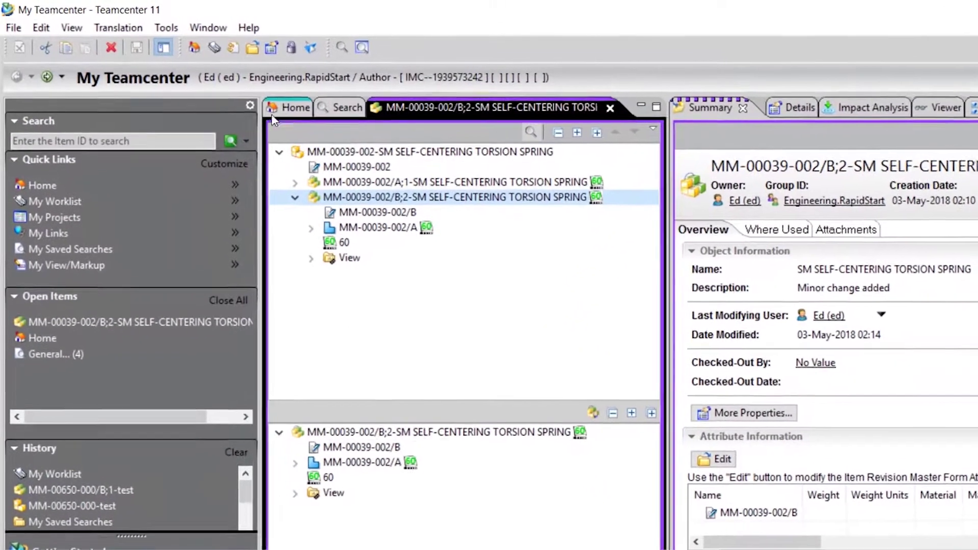
# Create a plain folder named 'Unrelease' under Home via File > New > Folder.
pyautogui.click(275, 109)
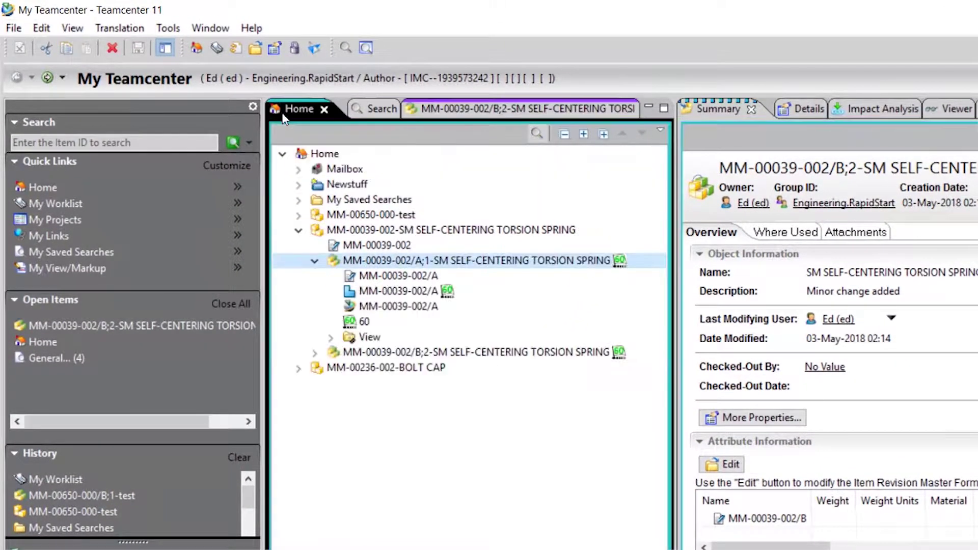
pyautogui.click(316, 155)
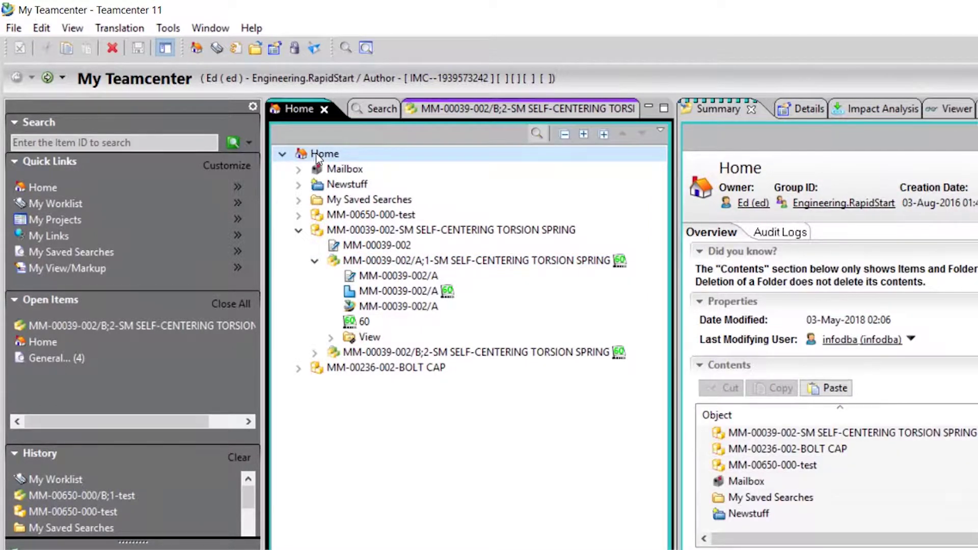
pyautogui.click(16, 28)
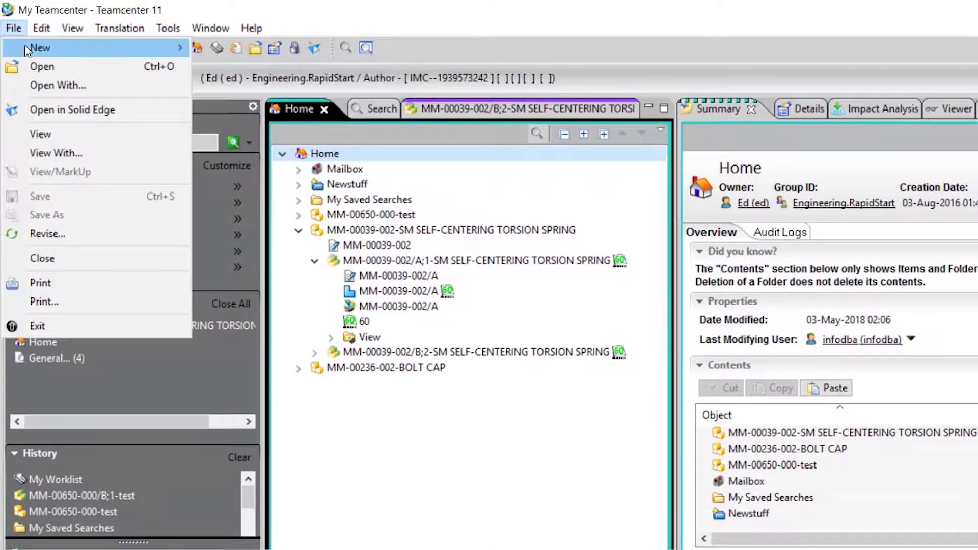
pyautogui.moveTo(94, 47)
pyautogui.click(206, 71)
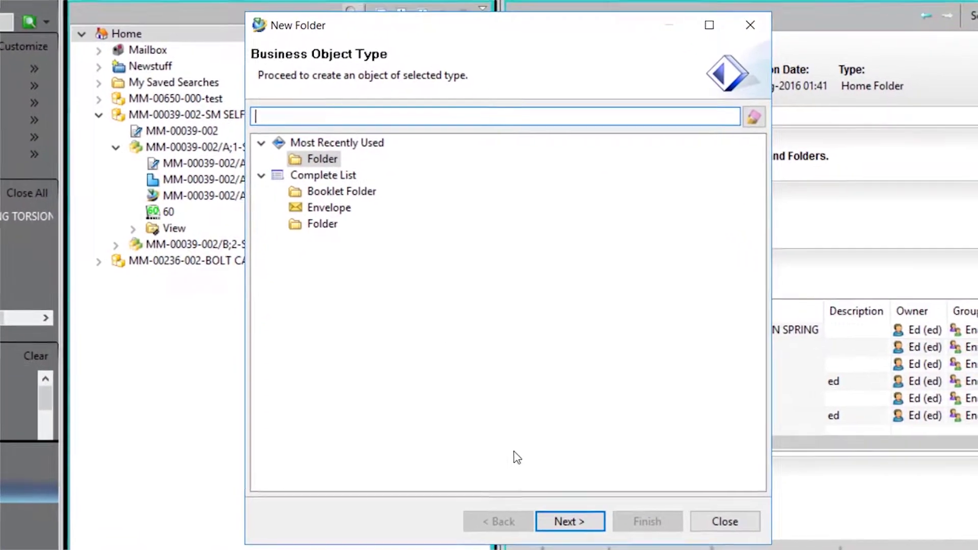
pyautogui.click(571, 521)
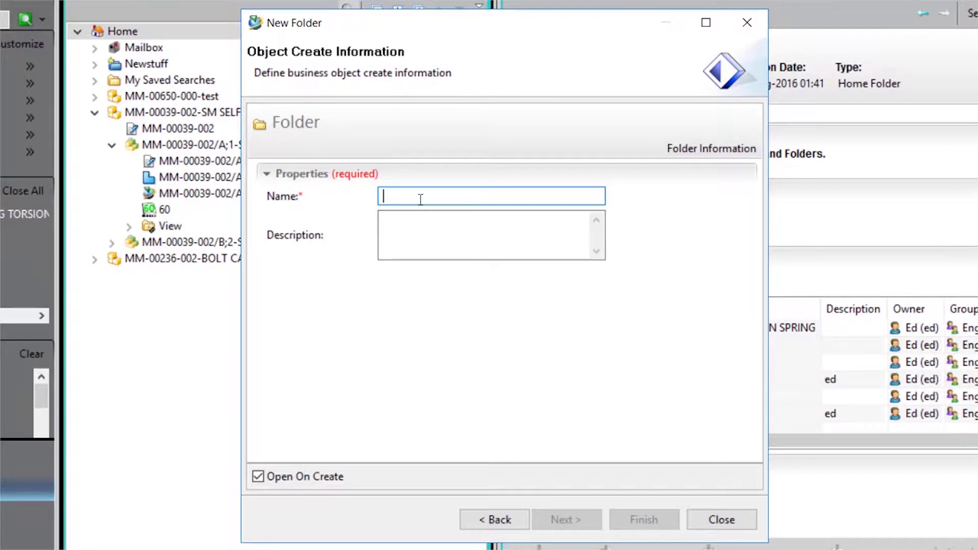
pyautogui.write('Unrelease')
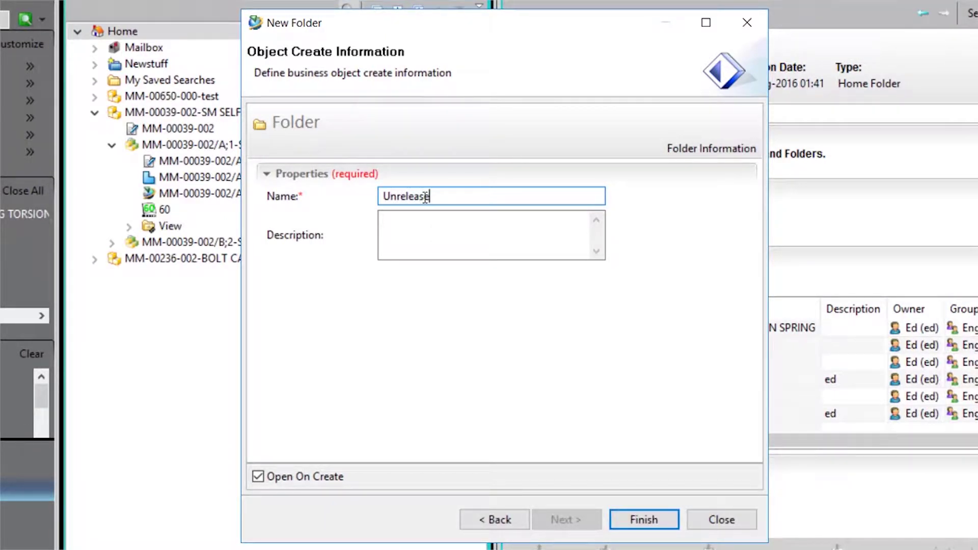
pyautogui.click(645, 520)
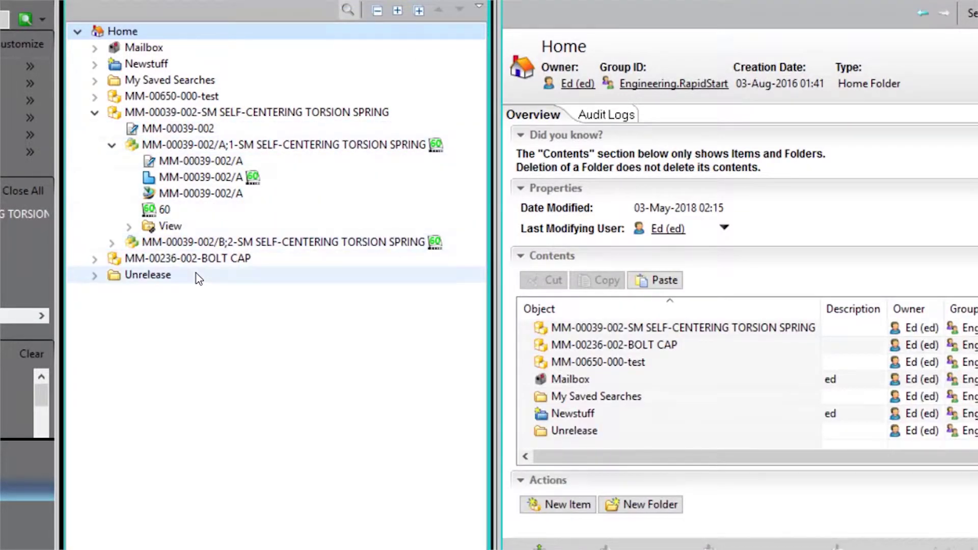
# Copy revision MM-00039-002/B;2 and paste it into the Unrelease folder, then expand that folder.
pyautogui.click(209, 245)
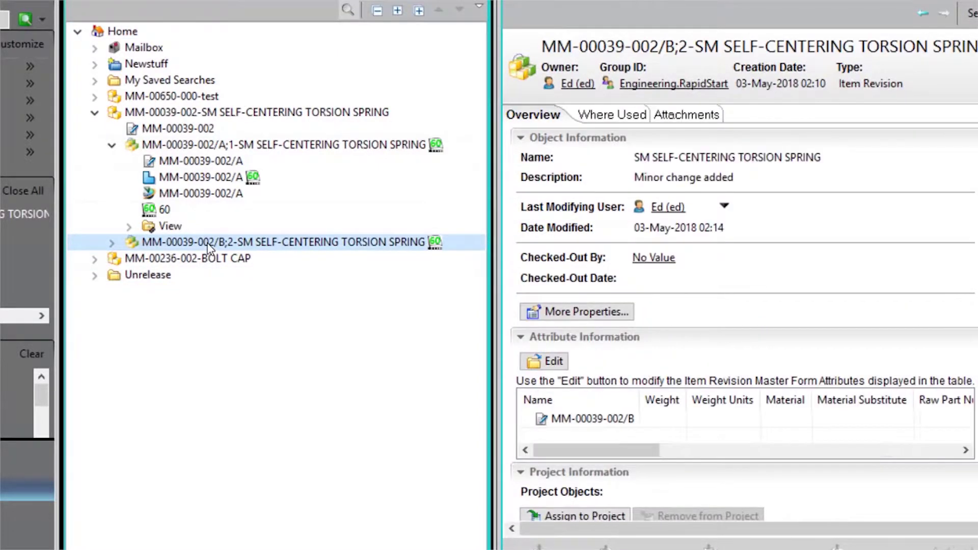
pyautogui.rightClick(209, 245)
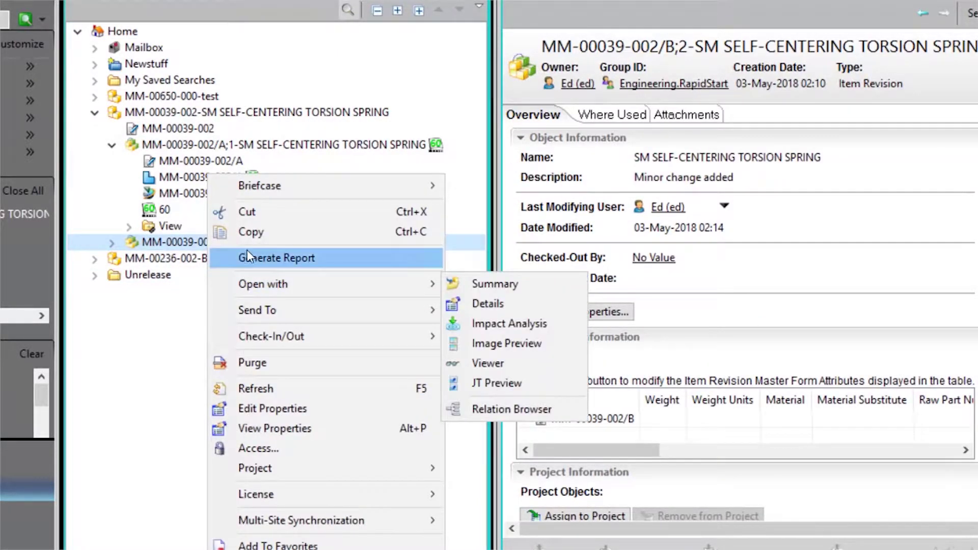
pyautogui.click(248, 234)
pyautogui.click(153, 275)
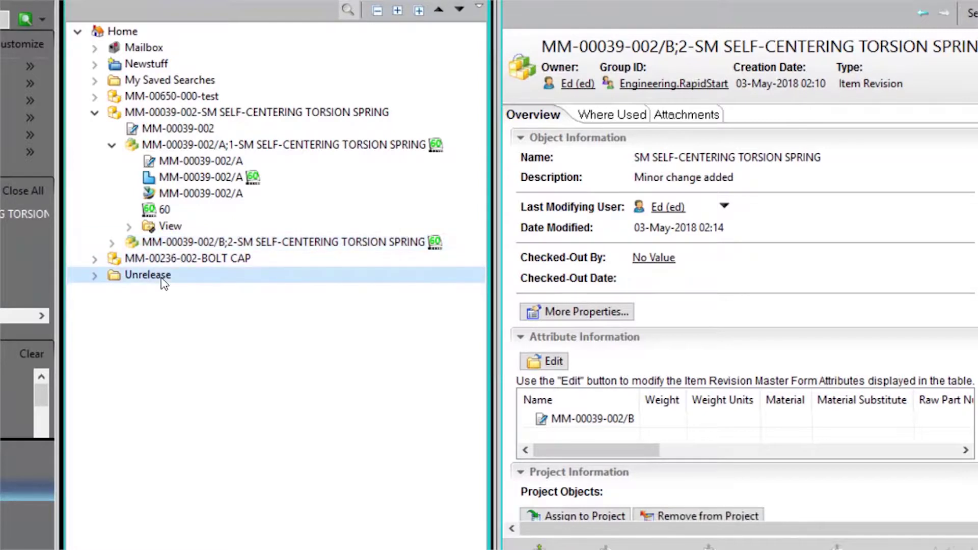
pyautogui.rightClick(161, 276)
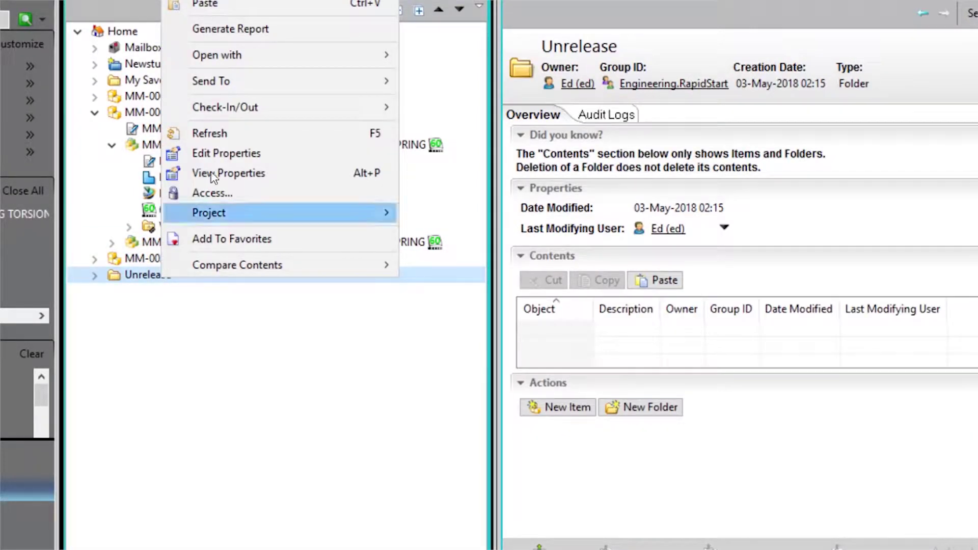
pyautogui.click(239, 7)
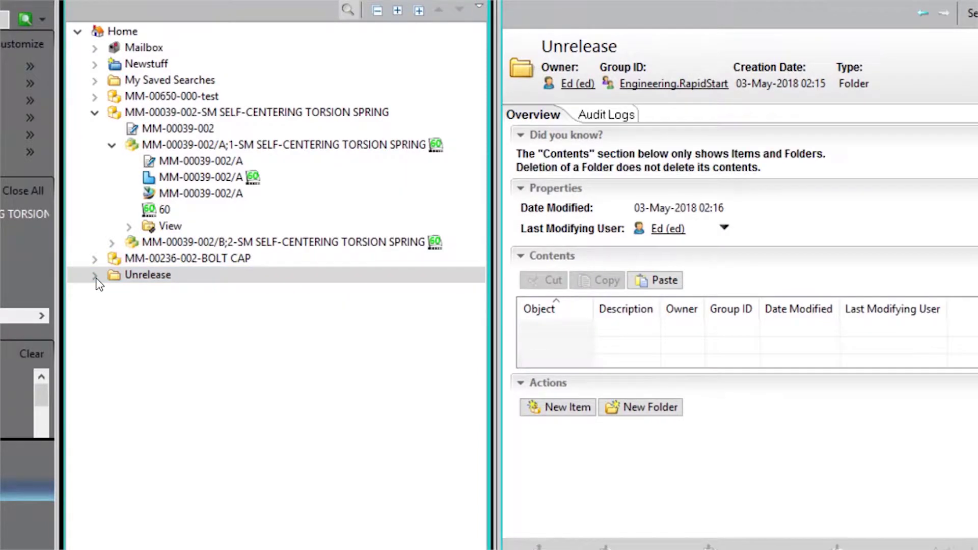
pyautogui.click(97, 280)
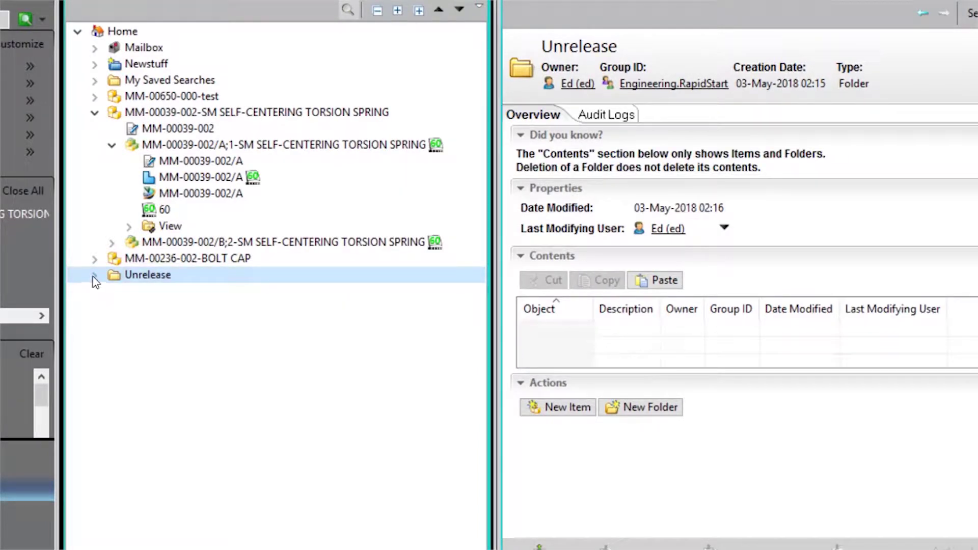
pyautogui.click(94, 275)
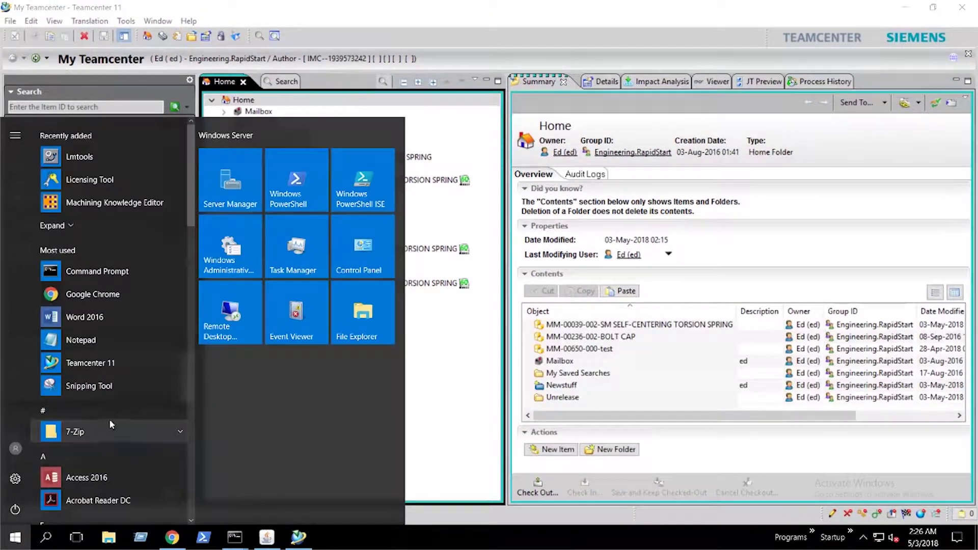
# Launch the Teamcenter 11 tc_TCDB Command Prompt as administrator from the Start menu.
pyautogui.scroll(-5, 110, 418)
pyautogui.scroll(-10, 111, 418)
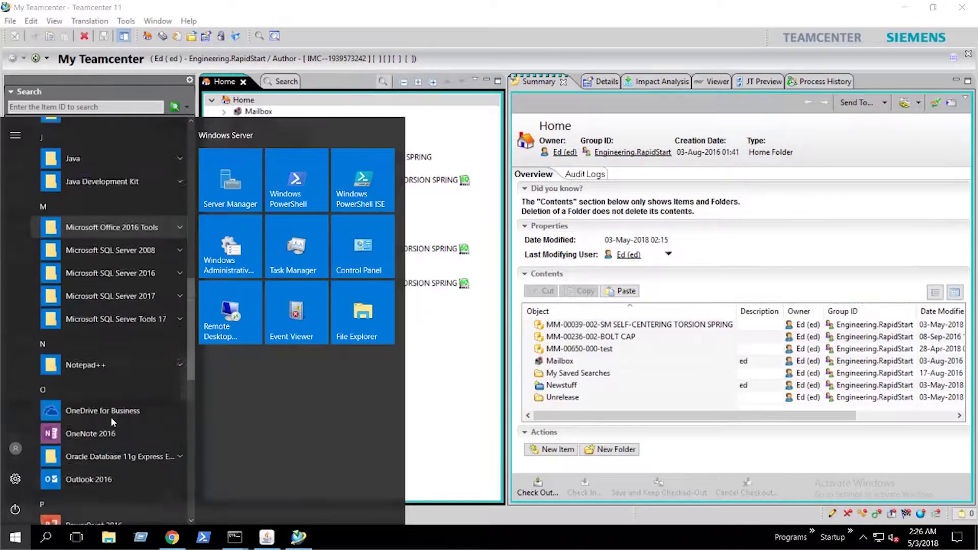
pyautogui.scroll(-5, 111, 417)
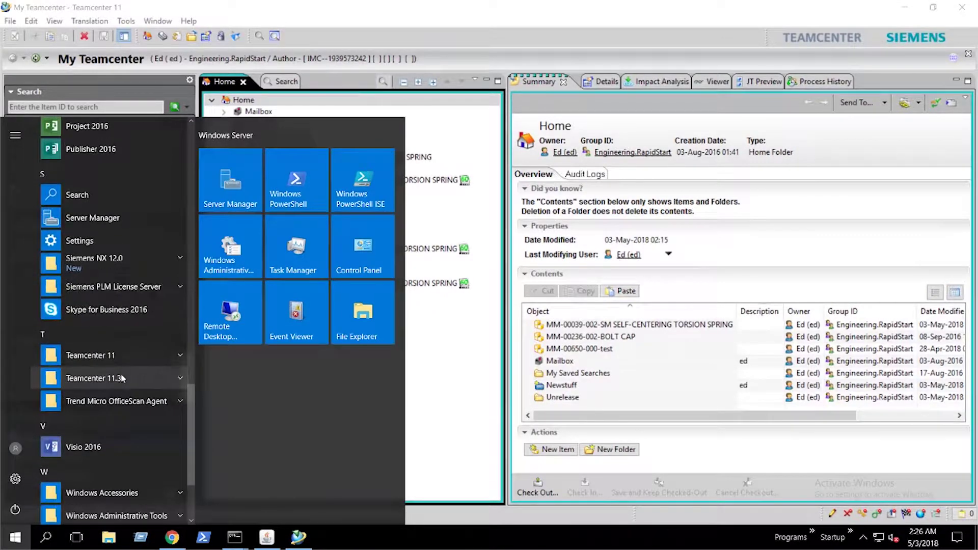
pyautogui.click(121, 358)
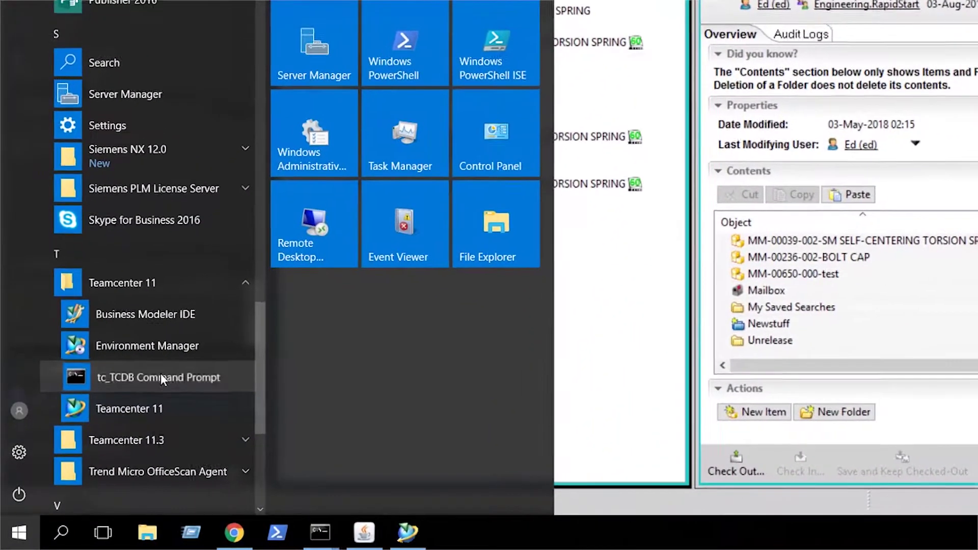
pyautogui.rightClick(123, 418)
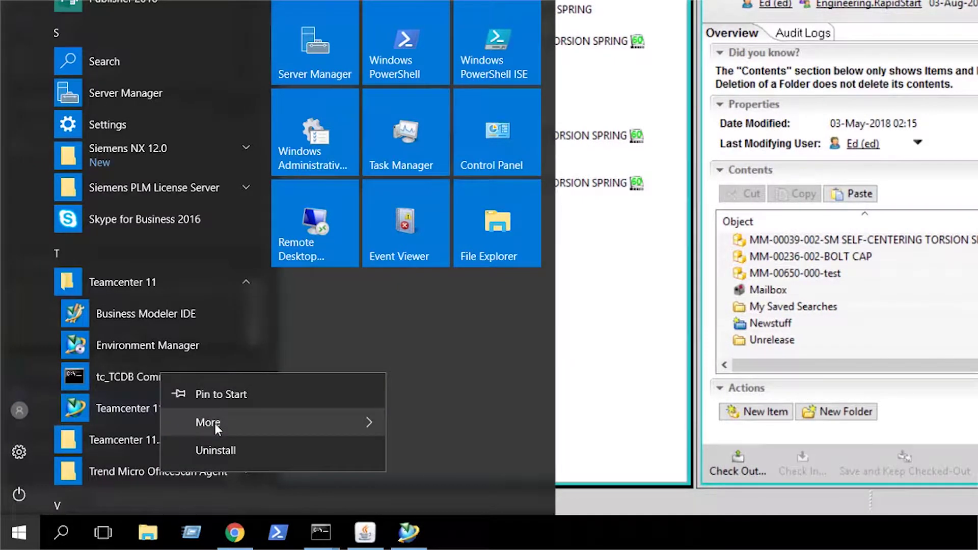
pyautogui.moveTo(229, 421)
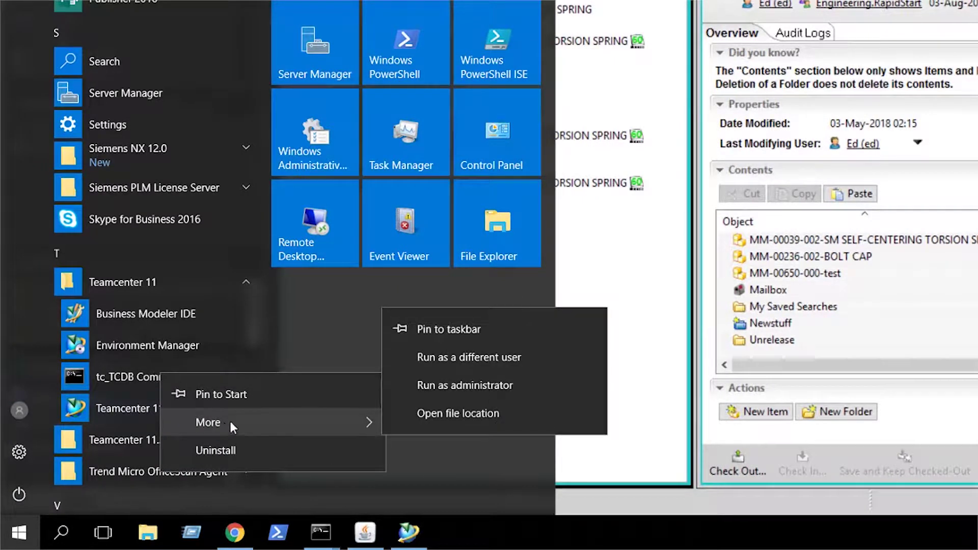
pyautogui.click(438, 390)
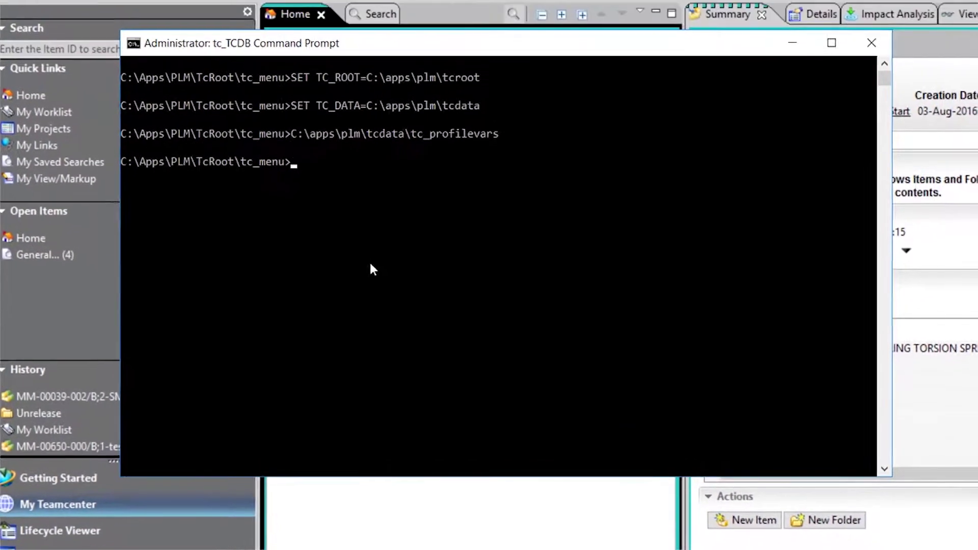
# Change directory up to tcroot and then into its bin folder.
pyautogui.write('cd ..')
pyautogui.press('Return')
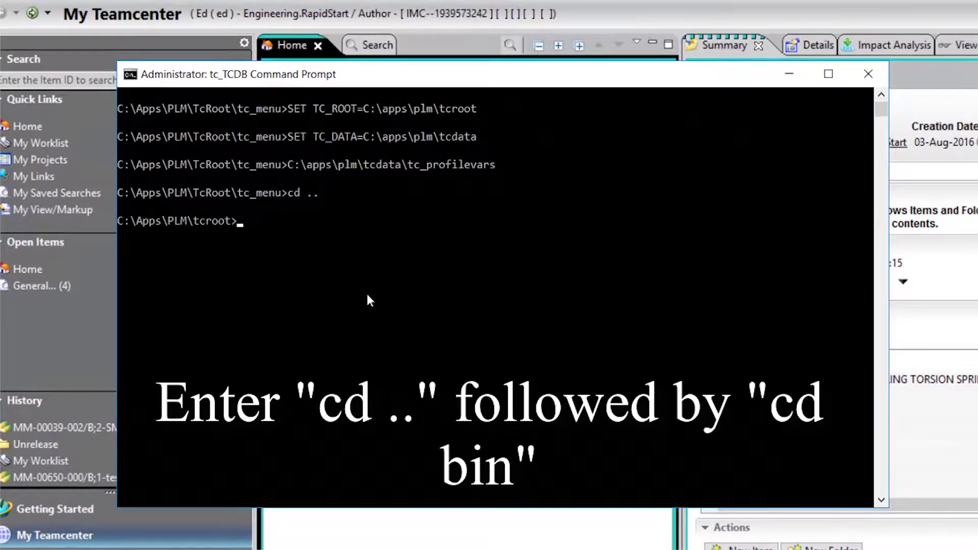
pyautogui.write('cd bin')
pyautogui.press('Return')
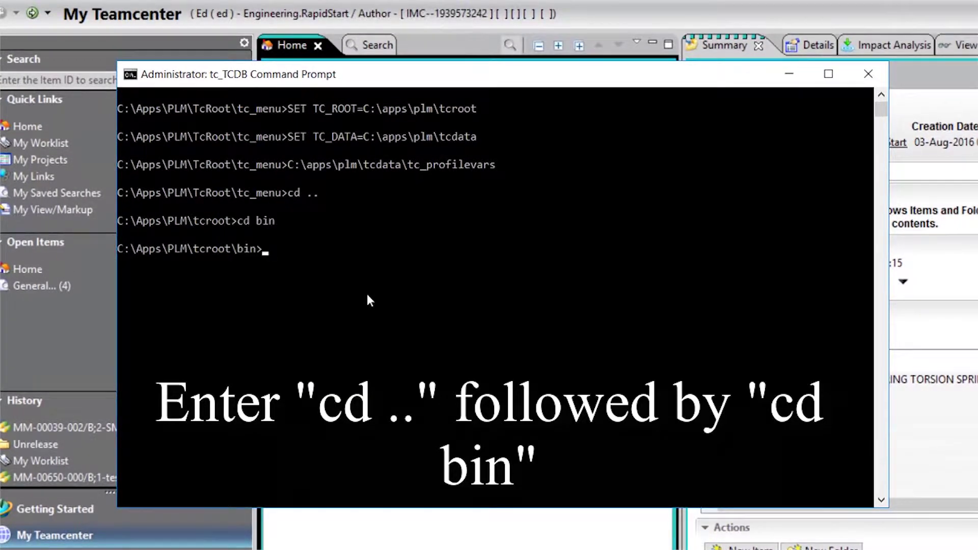
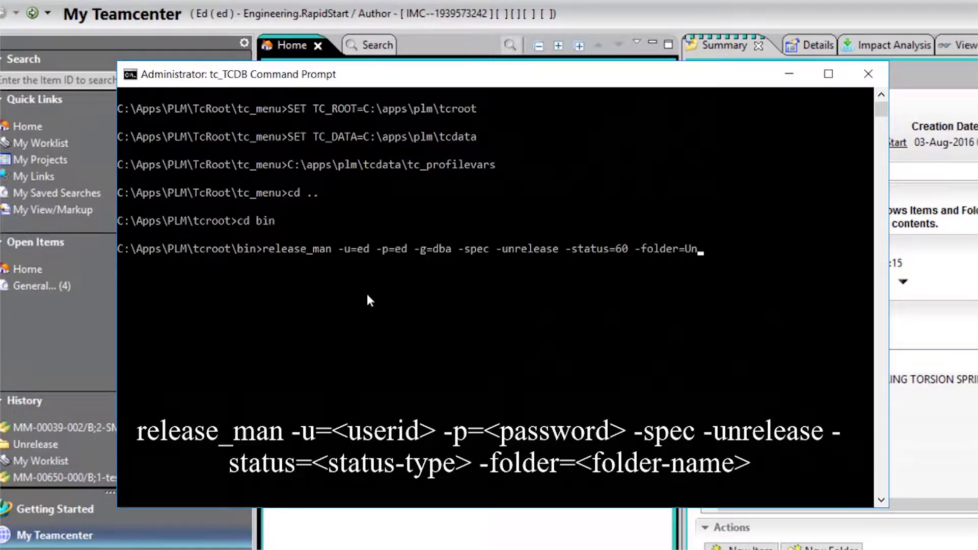
# Run release_man with the admin credentials, group dba, -spec -unrelease -status=60 on folder Unrelease.
pyautogui.press('Return')
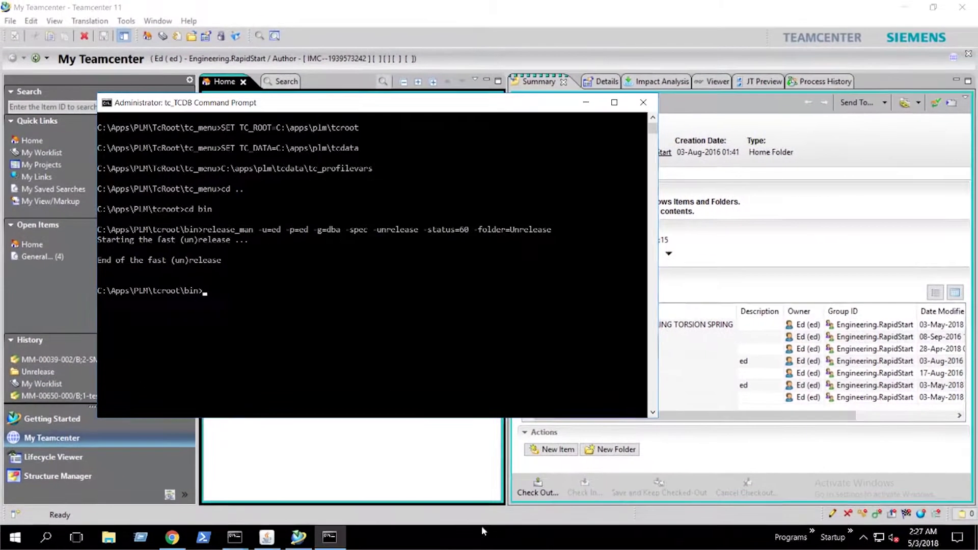
# Refresh the Teamcenter window and expand B;2 under Unrelease to confirm status 60 is gone.
pyautogui.click(389, 469)
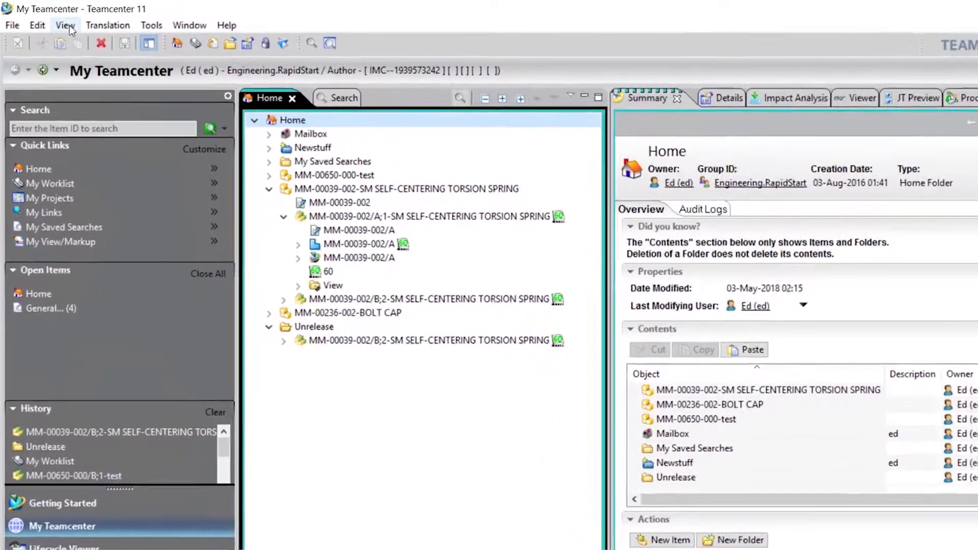
pyautogui.click(56, 22)
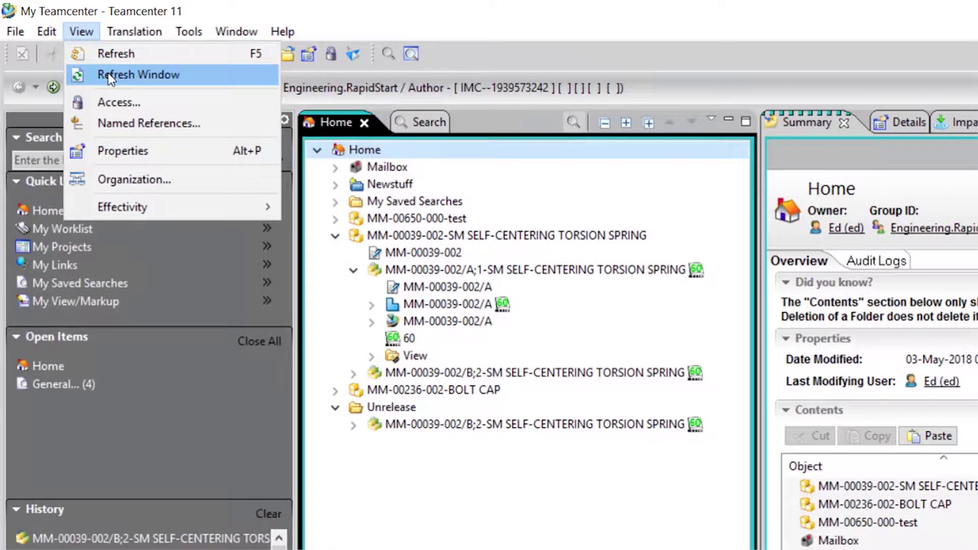
pyautogui.click(108, 74)
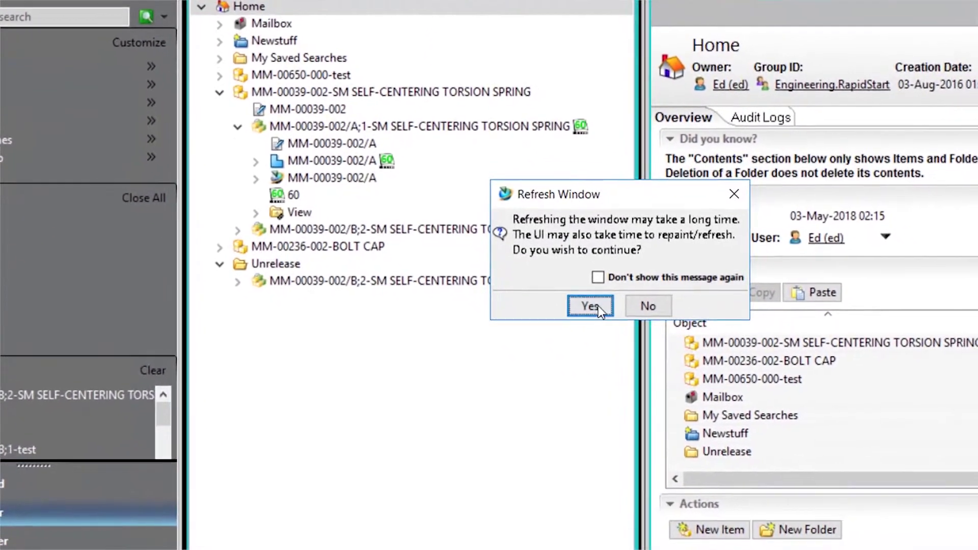
pyautogui.click(591, 306)
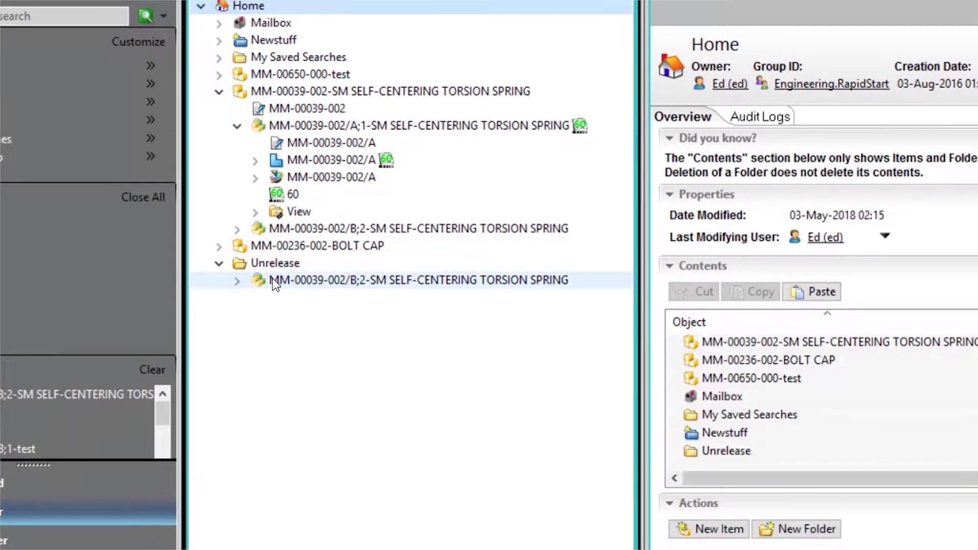
pyautogui.click(238, 281)
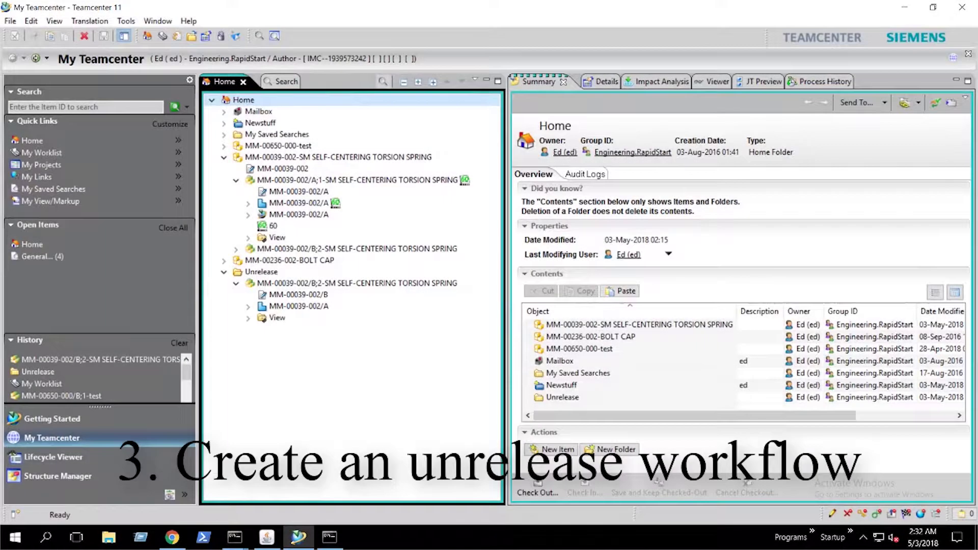
# Change the session group to dba with role DBA in User Settings, acknowledging both access notices.
pyautogui.click(231, 60)
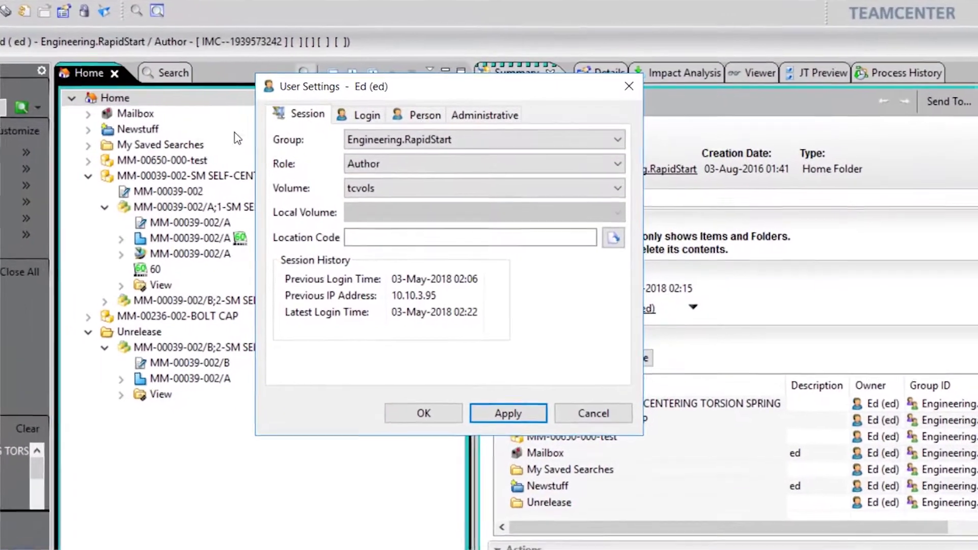
pyautogui.click(449, 140)
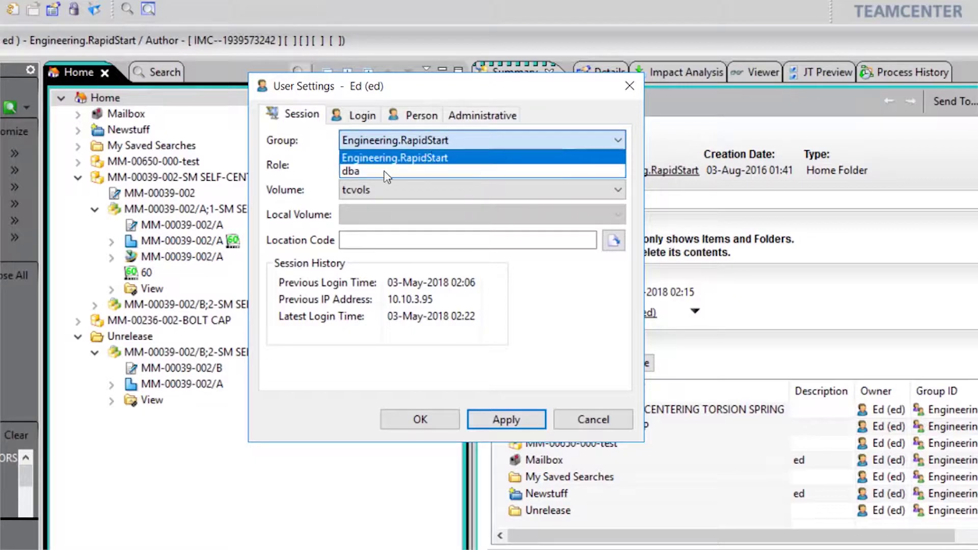
pyautogui.click(371, 172)
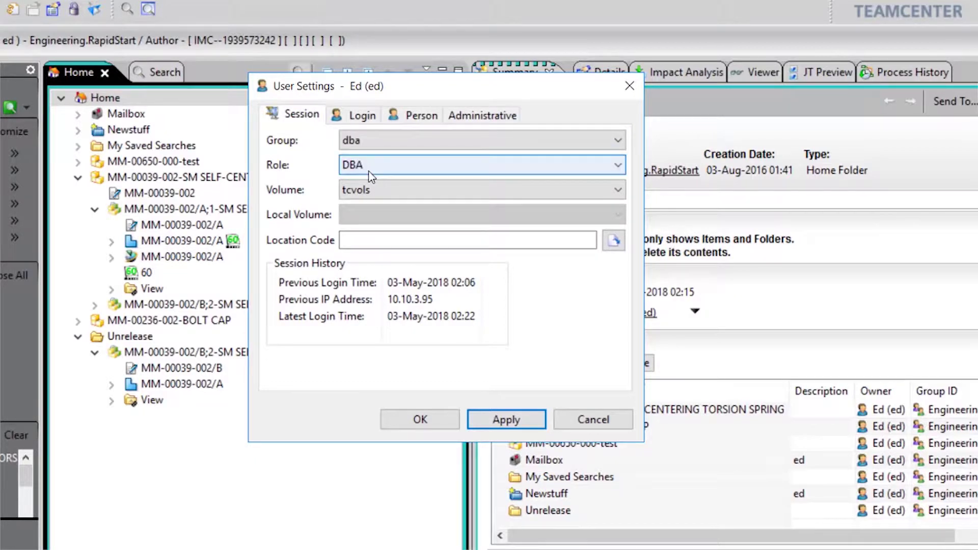
pyautogui.click(497, 428)
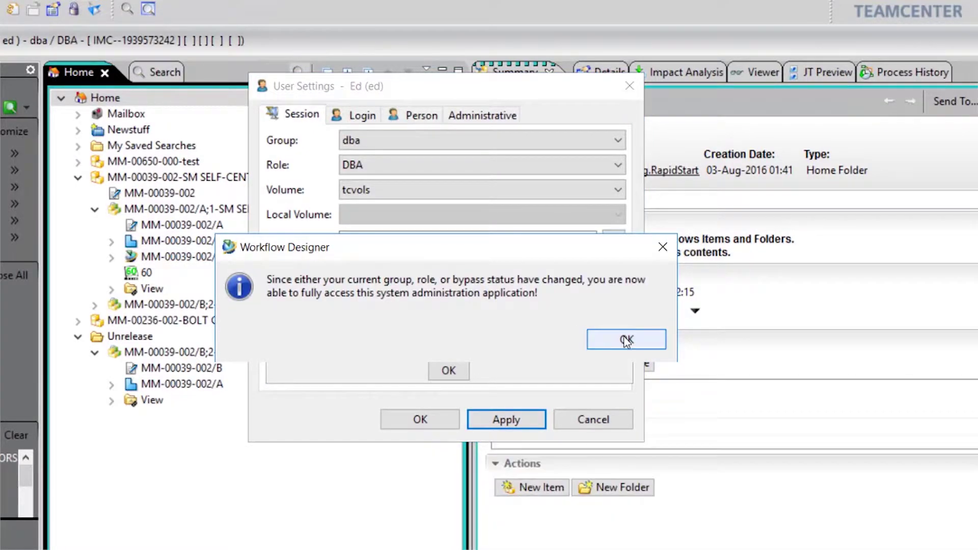
pyautogui.click(627, 339)
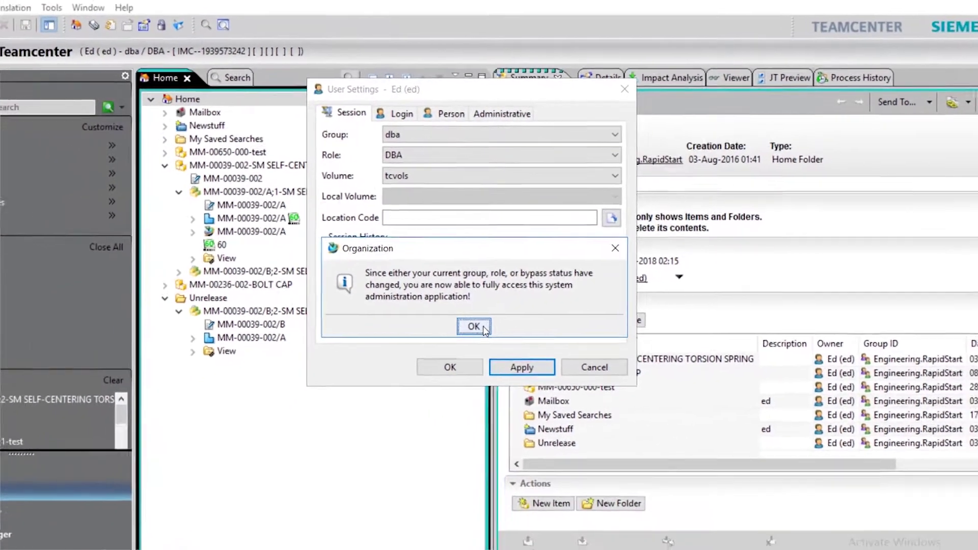
pyautogui.click(483, 329)
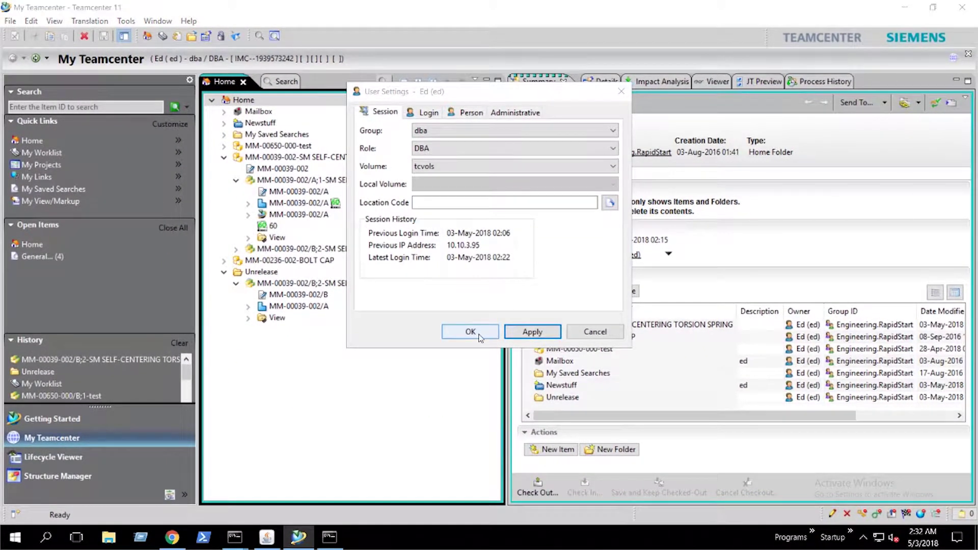
pyautogui.click(479, 335)
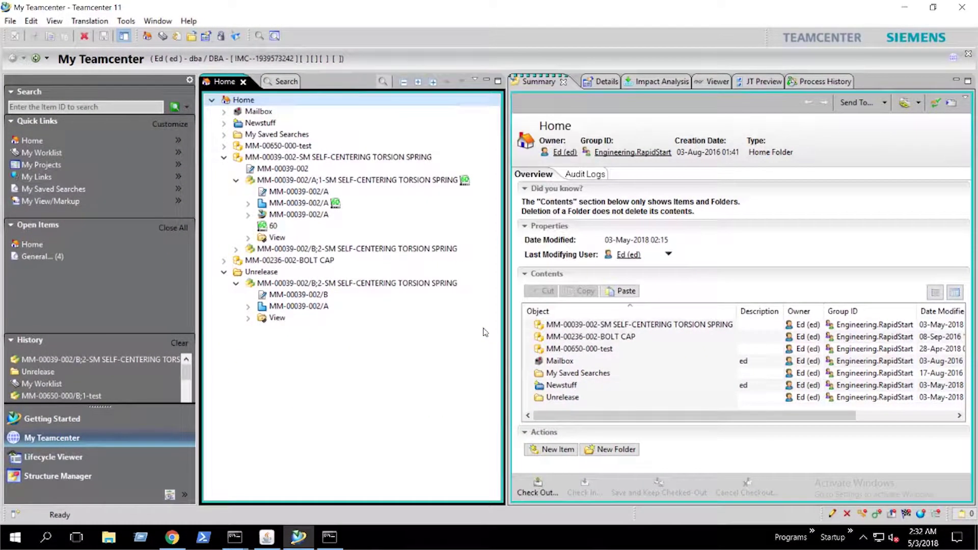
# Open the Workflow Designer perspective from the Window > Open Perspective > Other list.
pyautogui.click(162, 22)
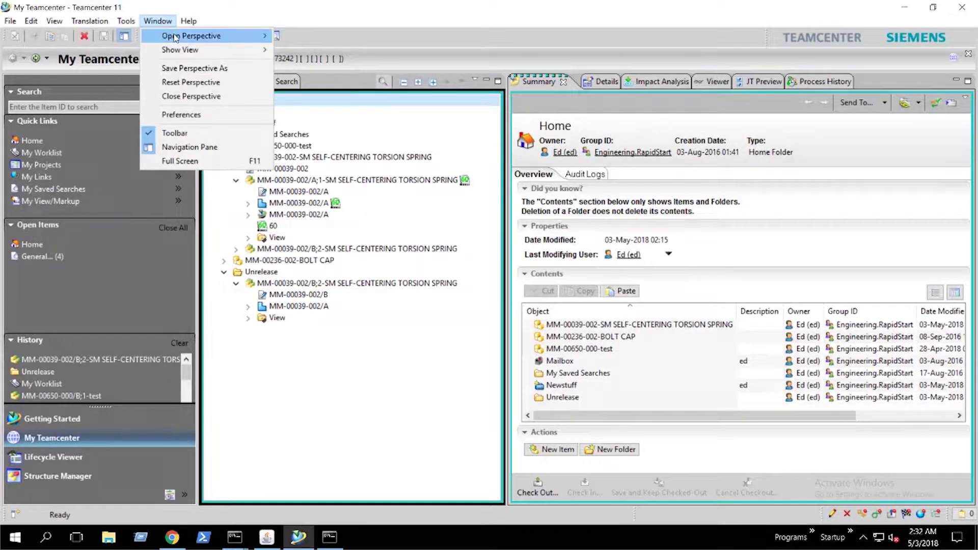
pyautogui.moveTo(175, 37)
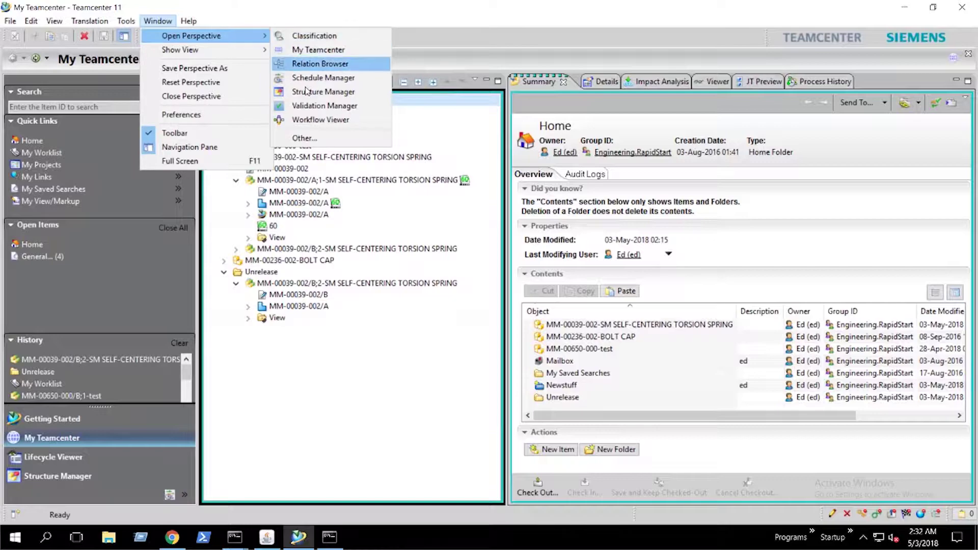
pyautogui.click(308, 139)
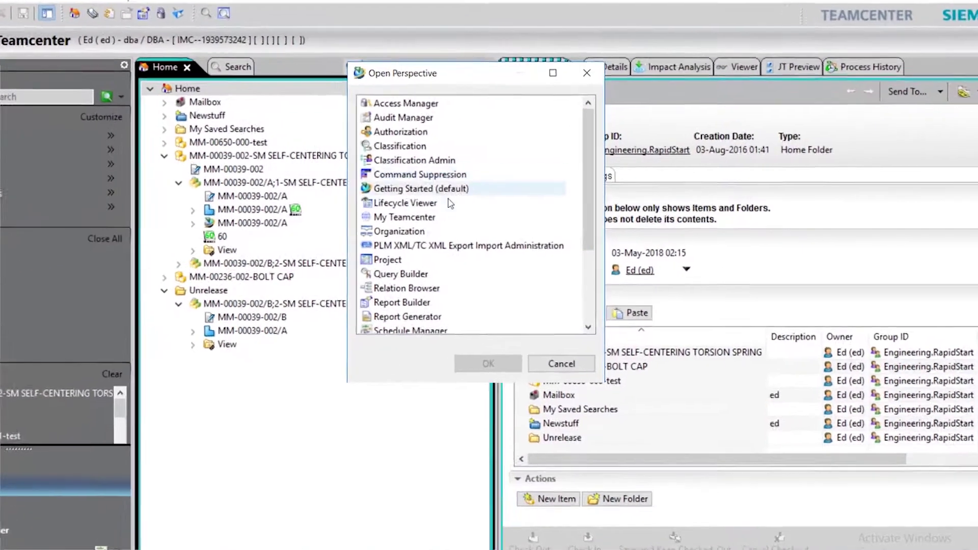
pyautogui.scroll(-3, 455, 251)
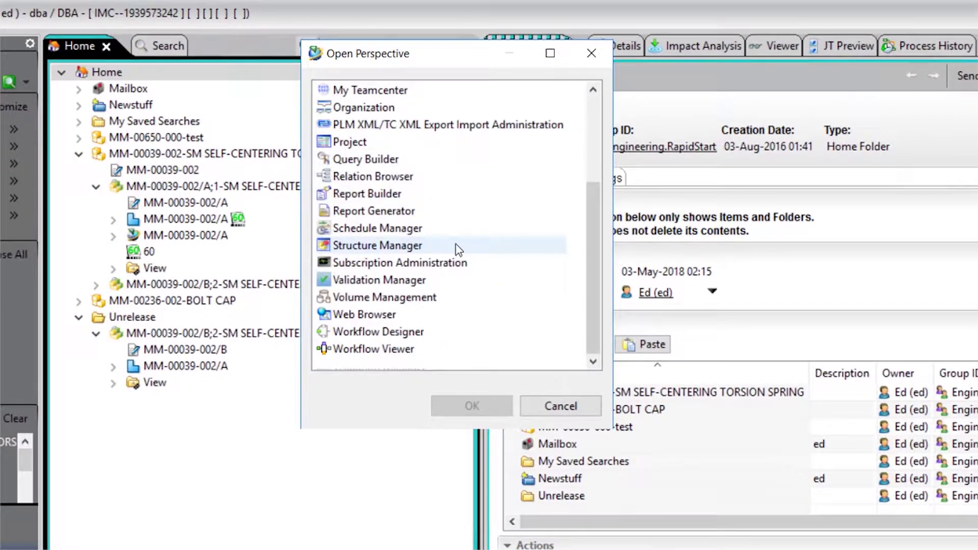
pyautogui.click(399, 334)
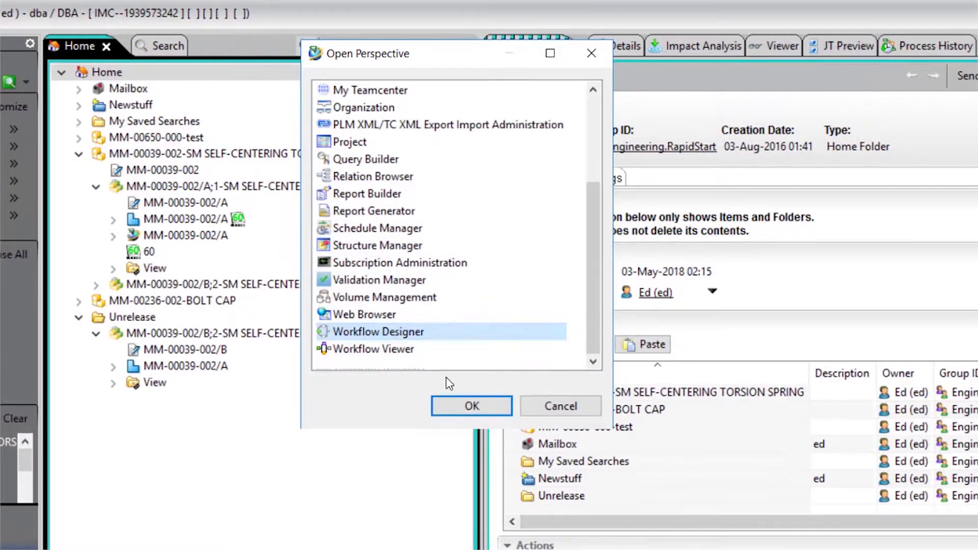
pyautogui.click(454, 404)
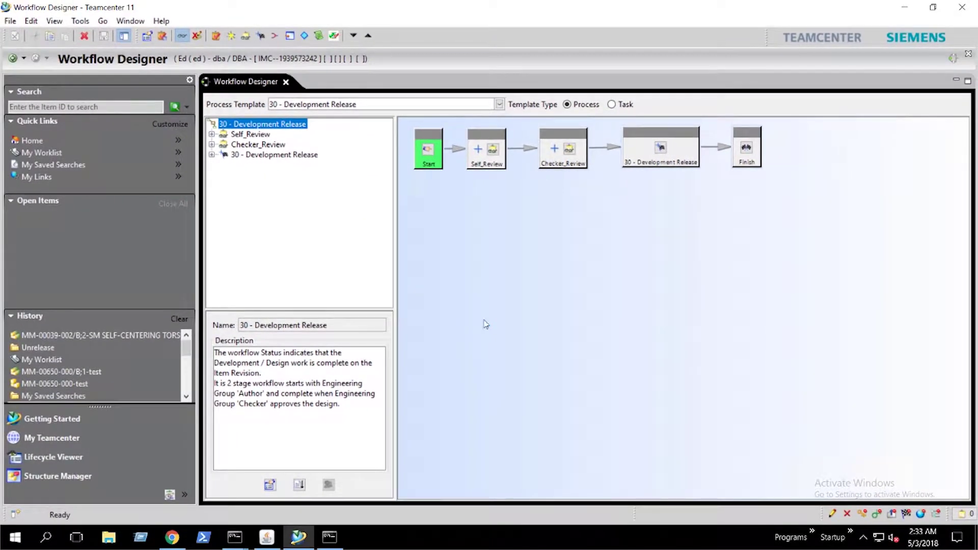
# Create a new root template named Quick Unrelease based on the Quick Release template.
pyautogui.click(10, 20)
pyautogui.click(32, 36)
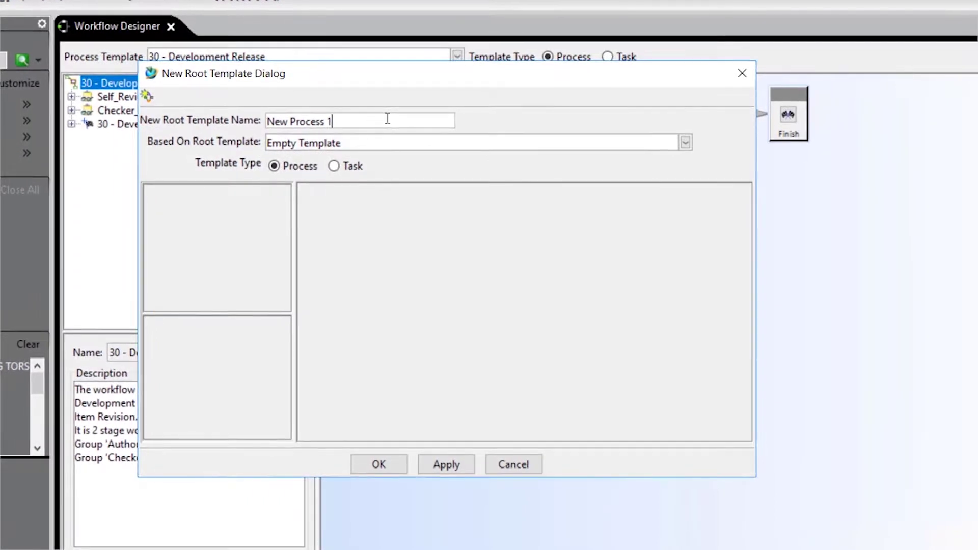
pyautogui.hotkey('ctrl', 'a')
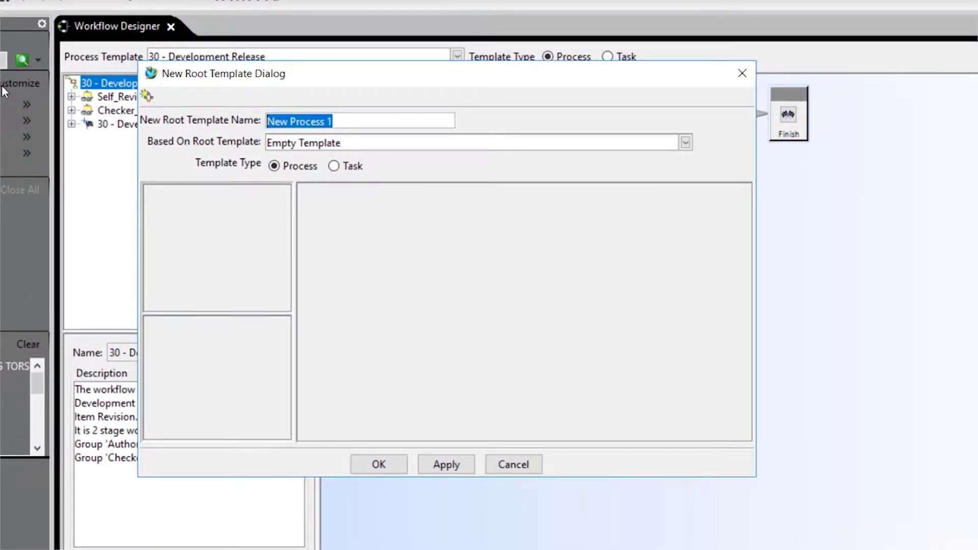
pyautogui.write('Quick Unrelease')
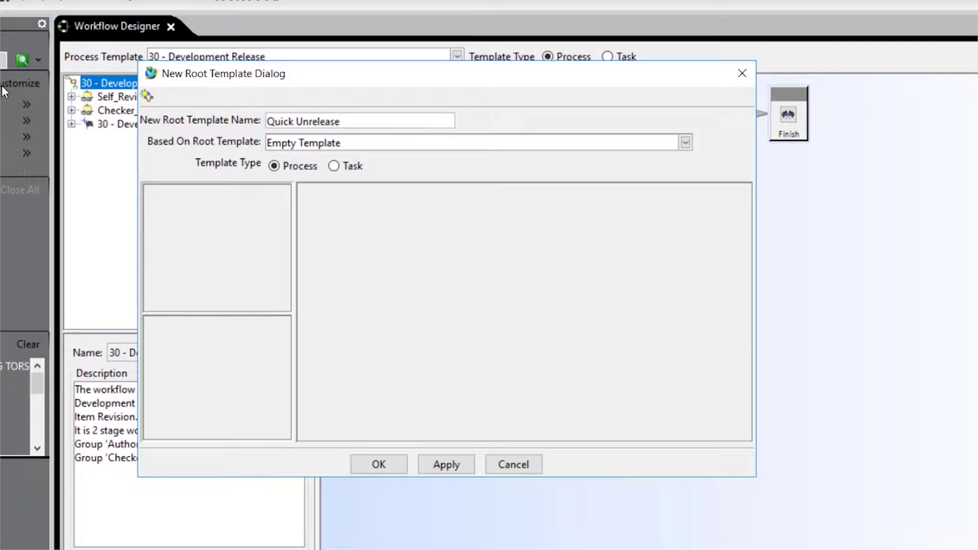
pyautogui.click(684, 145)
pyautogui.scroll(-5, 680, 168)
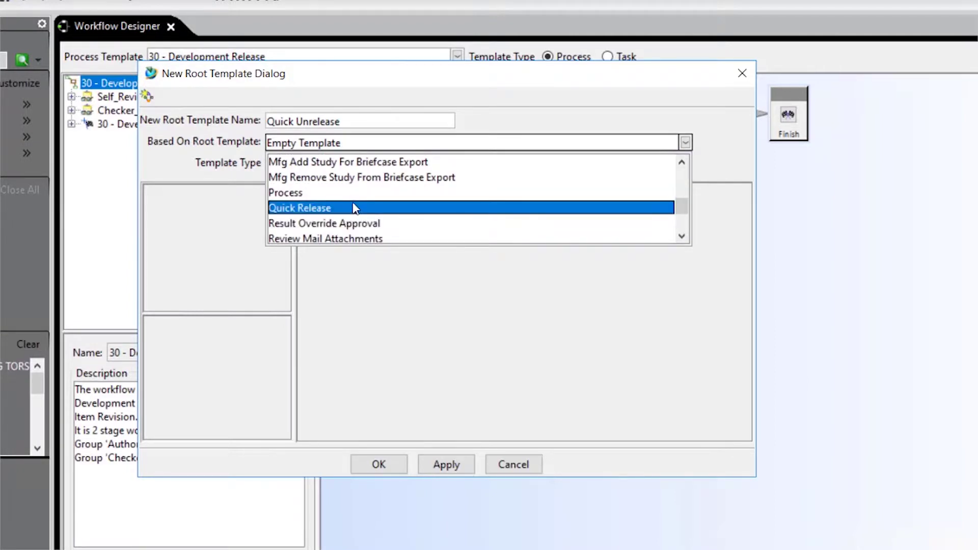
pyautogui.click(338, 209)
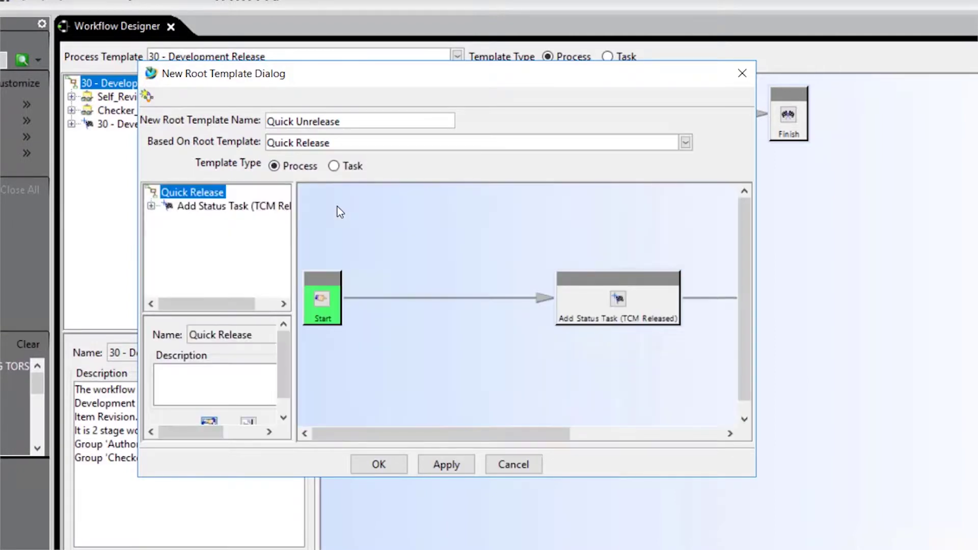
pyautogui.click(385, 466)
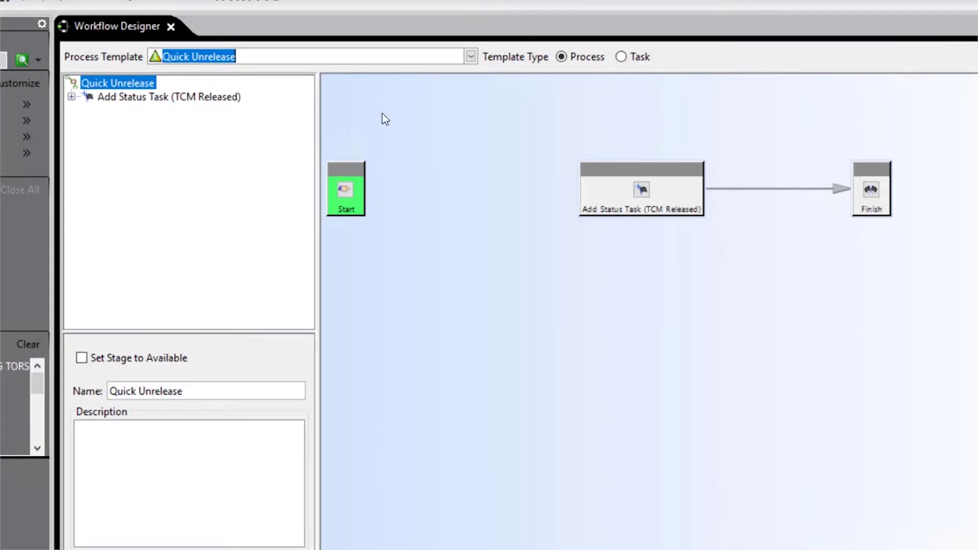
# Connect Start to the Add Status Task and open that task's handlers.
pyautogui.moveTo(363, 202); pyautogui.dragTo(594, 193)
pyautogui.click(605, 199)
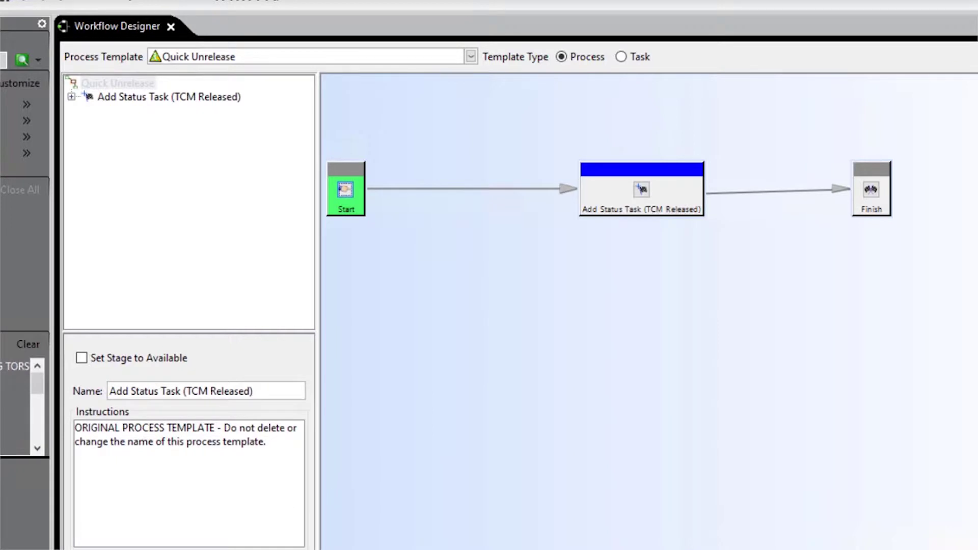
pyautogui.click(229, 516)
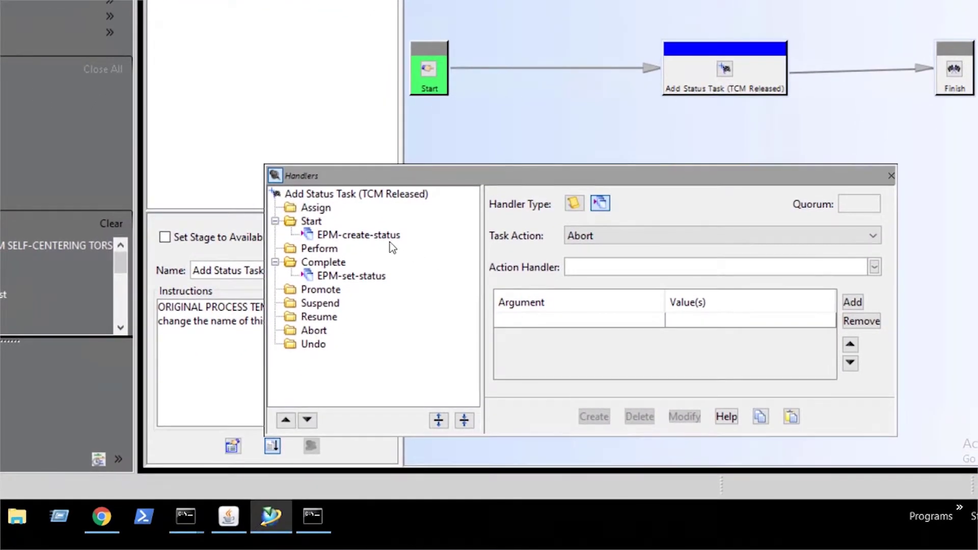
pyautogui.click(387, 235)
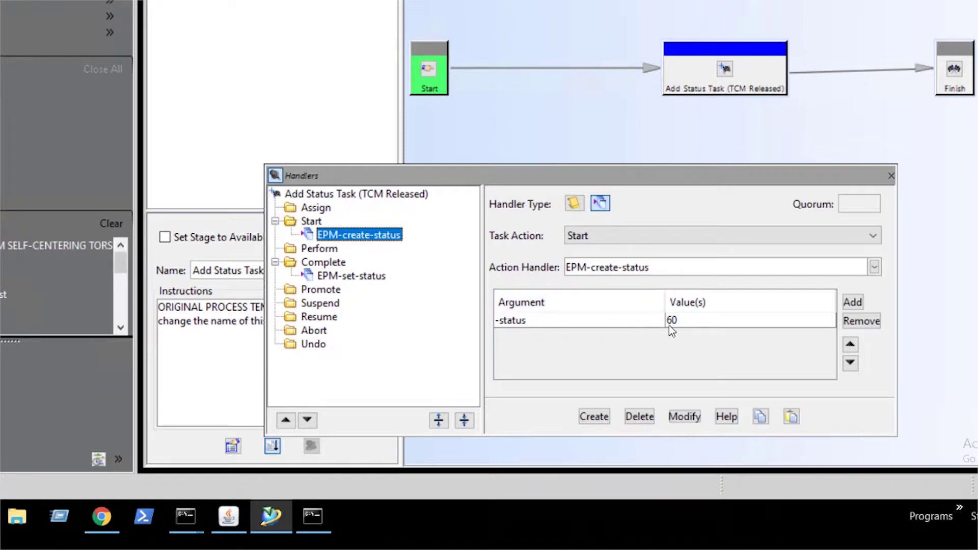
# Change the EPM-set-status handler's -action argument from append to delete.
pyautogui.click(379, 280)
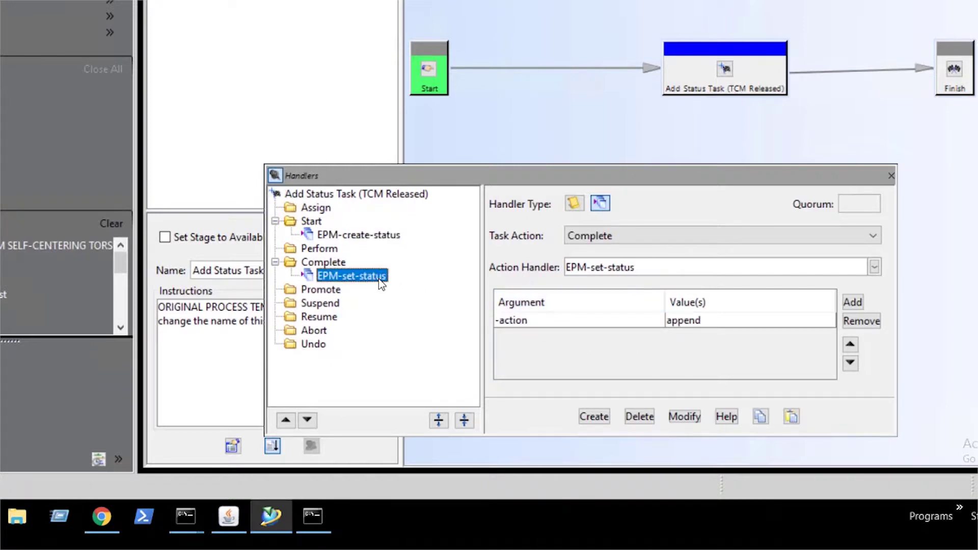
pyautogui.doubleClick(714, 319)
pyautogui.moveTo(714, 320); pyautogui.dragTo(670, 319)
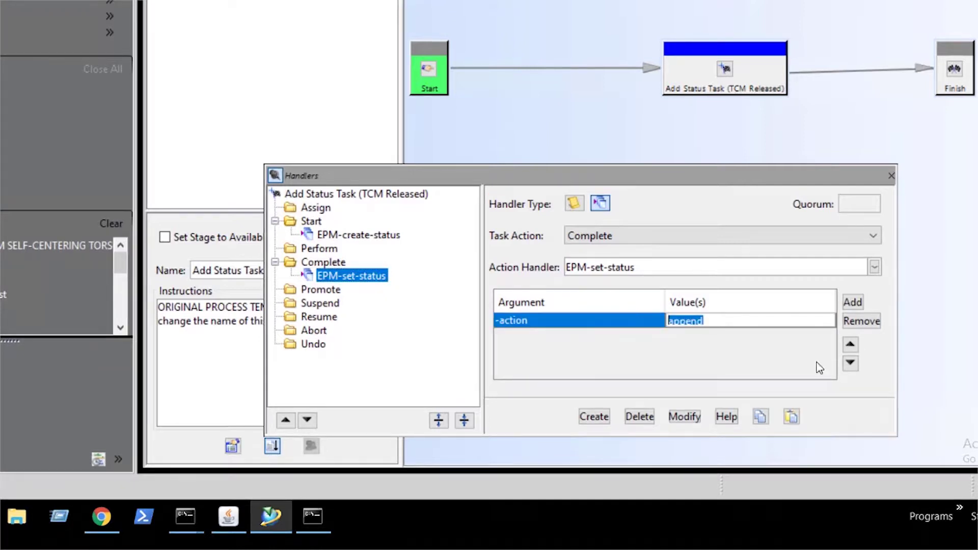
pyautogui.write('delete')
pyautogui.click(687, 419)
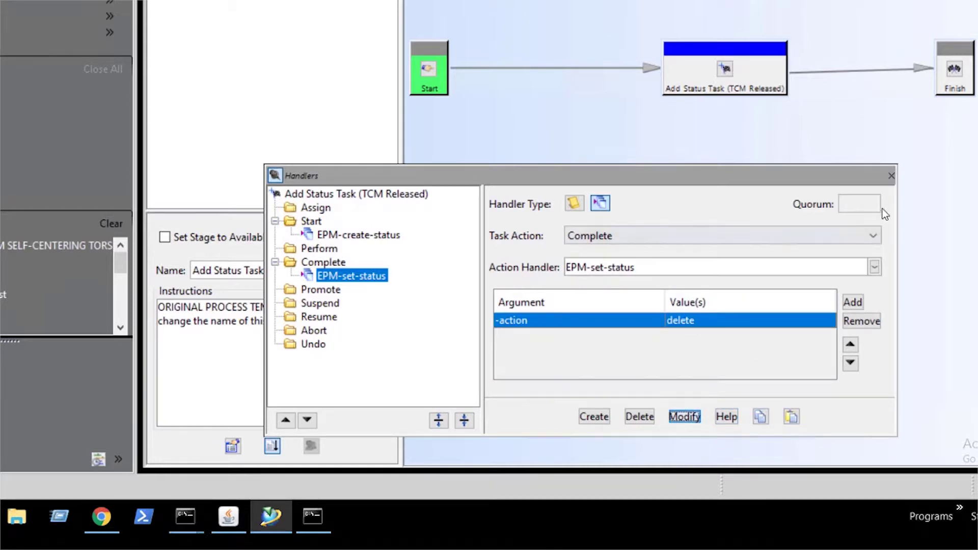
pyautogui.click(891, 175)
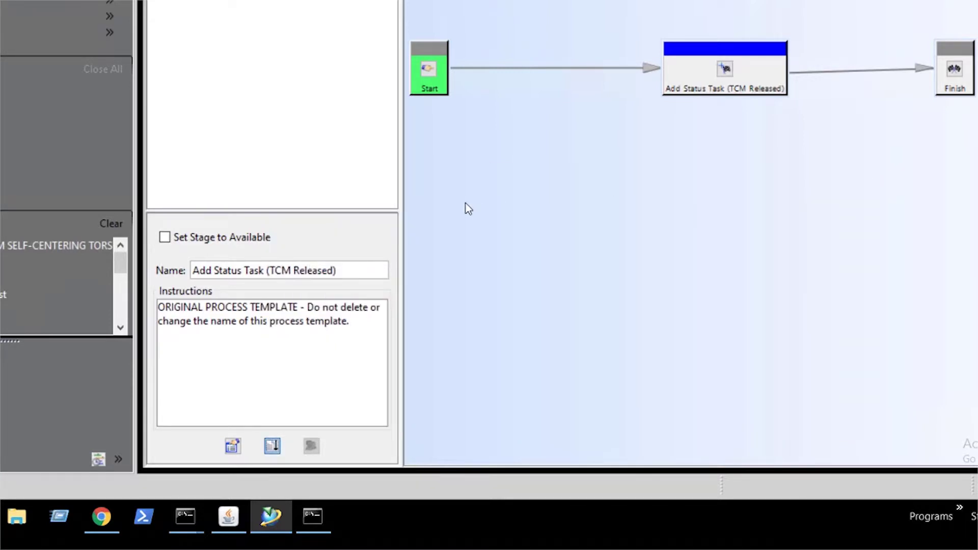
# Set the Quick Unrelease template's stage to Available, then switch back to My Teamcenter.
pyautogui.click(175, 237)
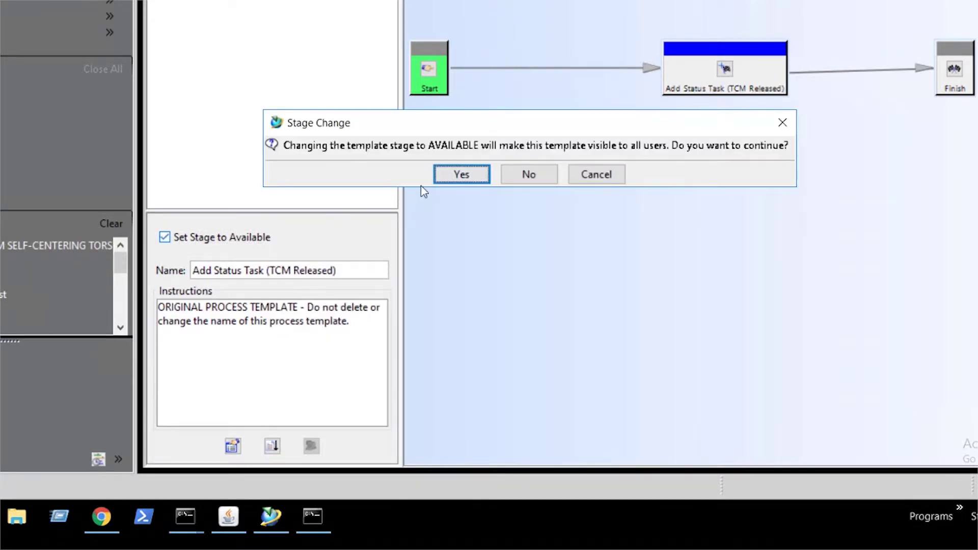
pyautogui.click(457, 175)
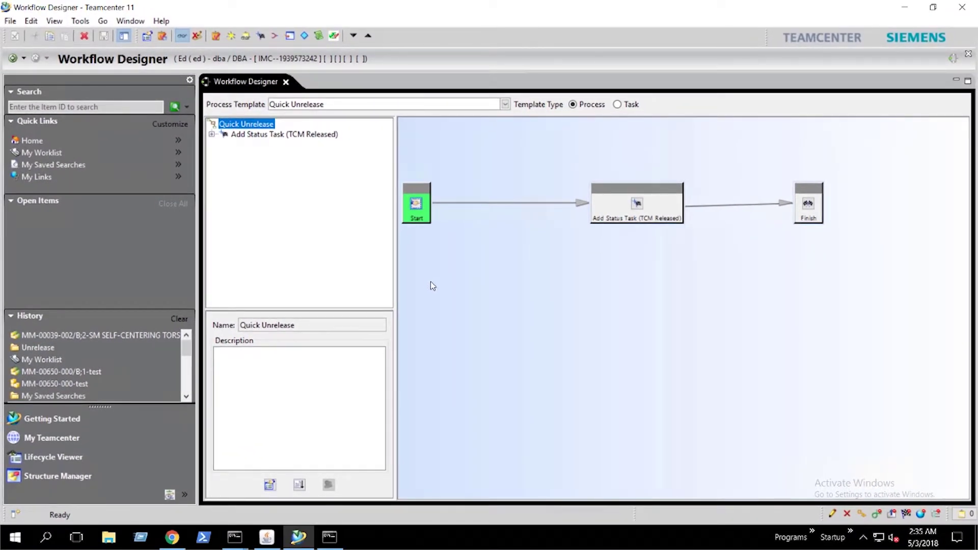
pyautogui.click(23, 58)
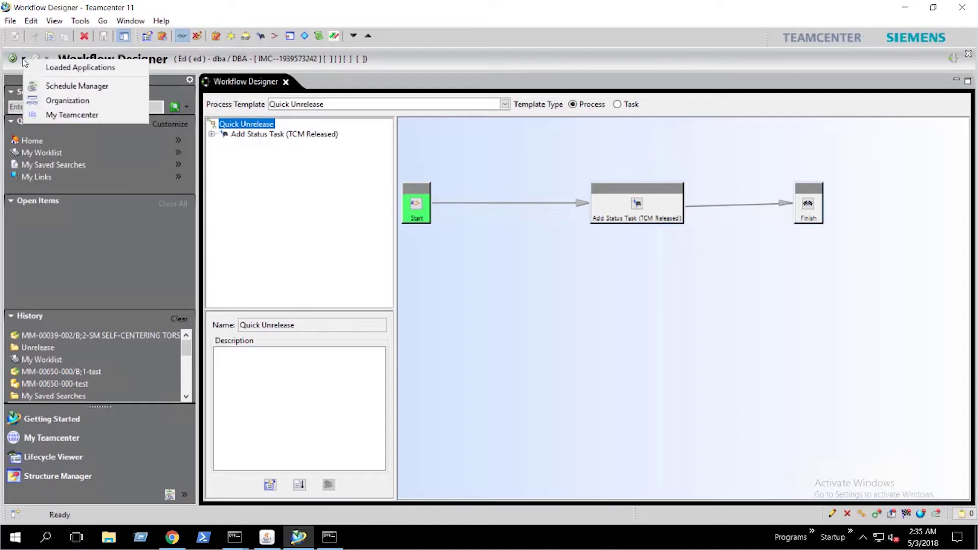
pyautogui.click(67, 115)
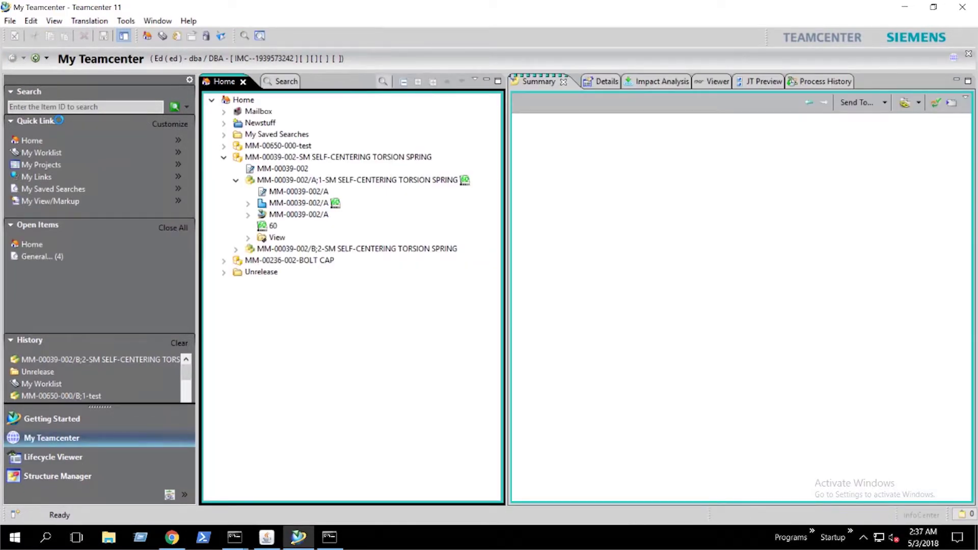
# Start a Quick Unrelease workflow process on BOLT CAP revision A;1.
pyautogui.click(222, 261)
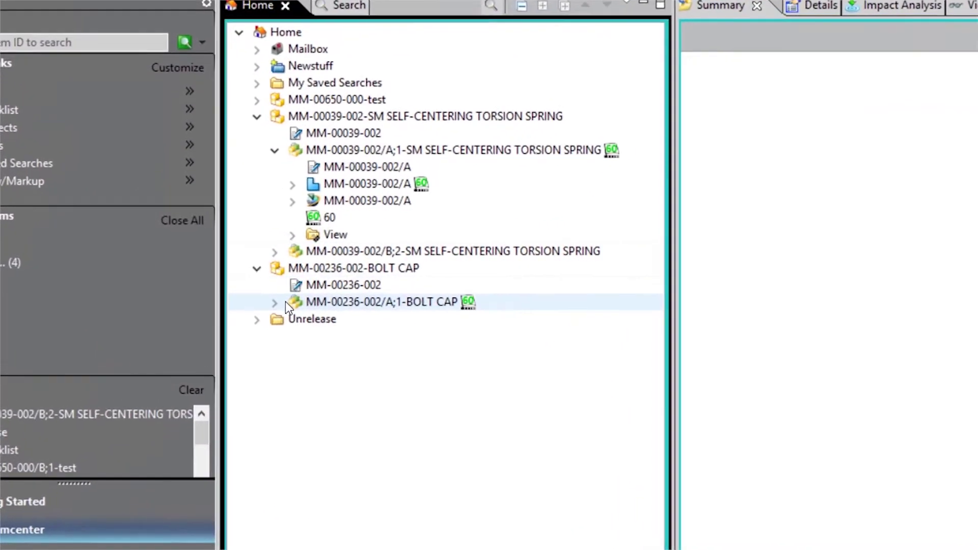
pyautogui.click(285, 301)
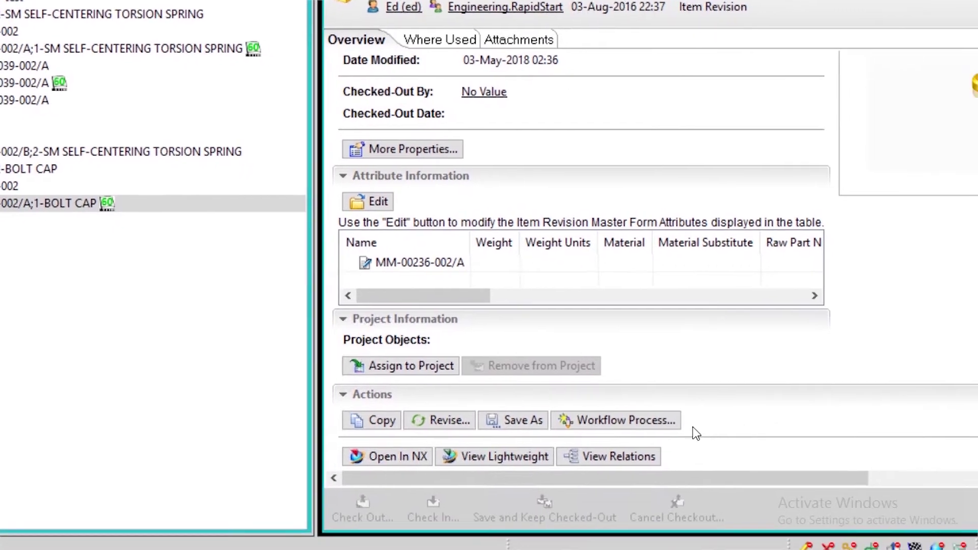
pyautogui.click(670, 420)
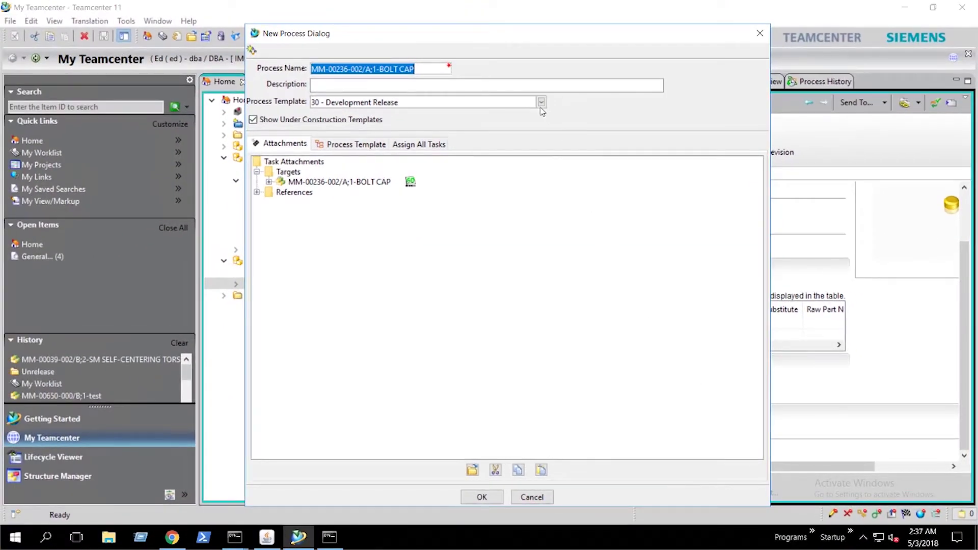
pyautogui.click(427, 7)
pyautogui.click(541, 103)
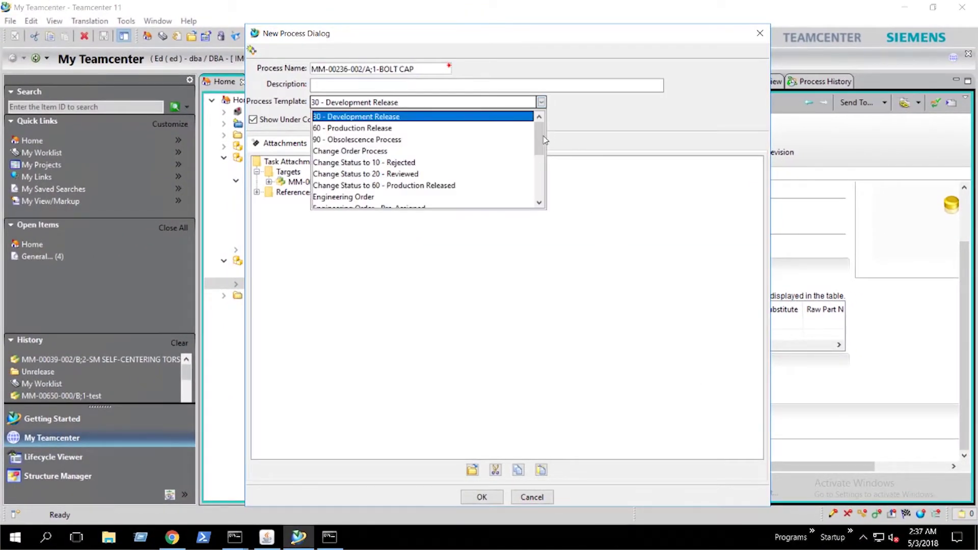
pyautogui.moveTo(539, 129); pyautogui.dragTo(539, 168)
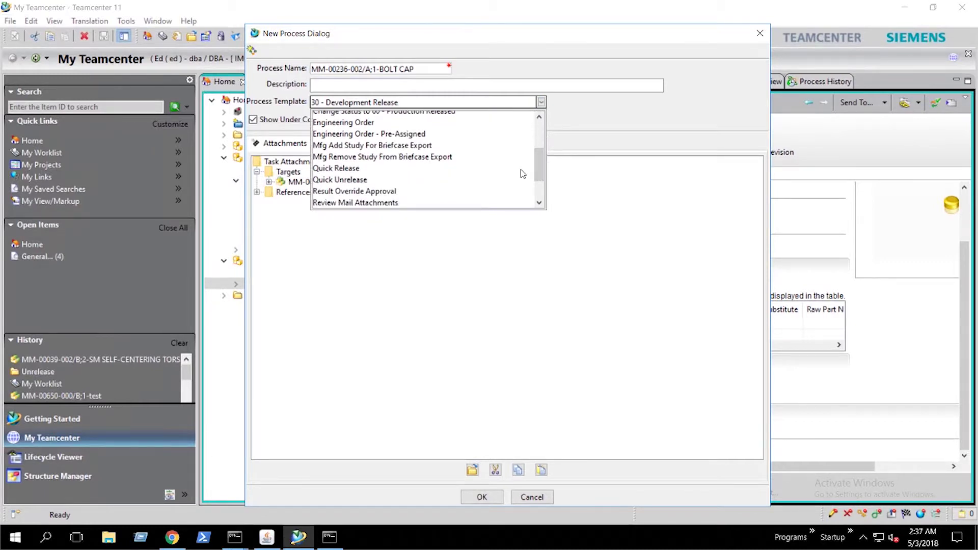
pyautogui.click(387, 183)
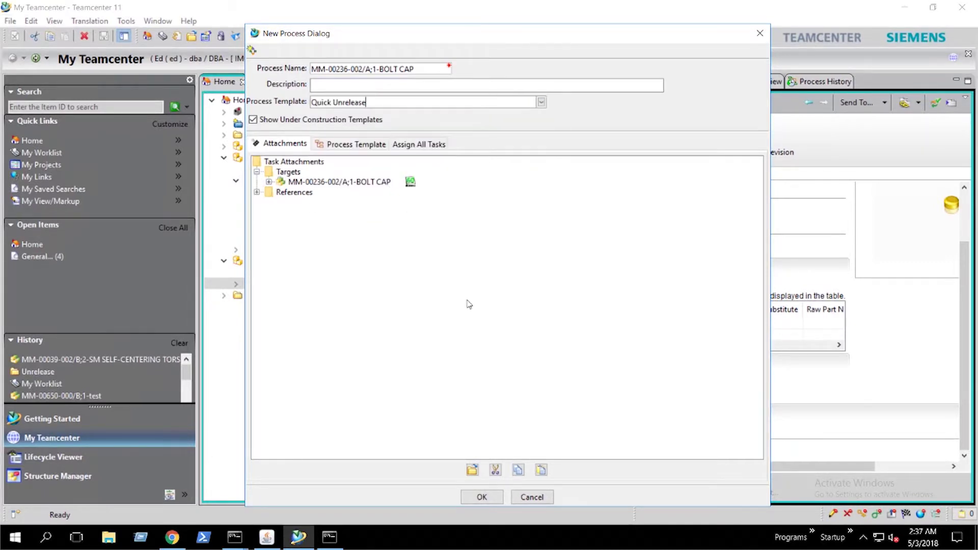
pyautogui.click(488, 496)
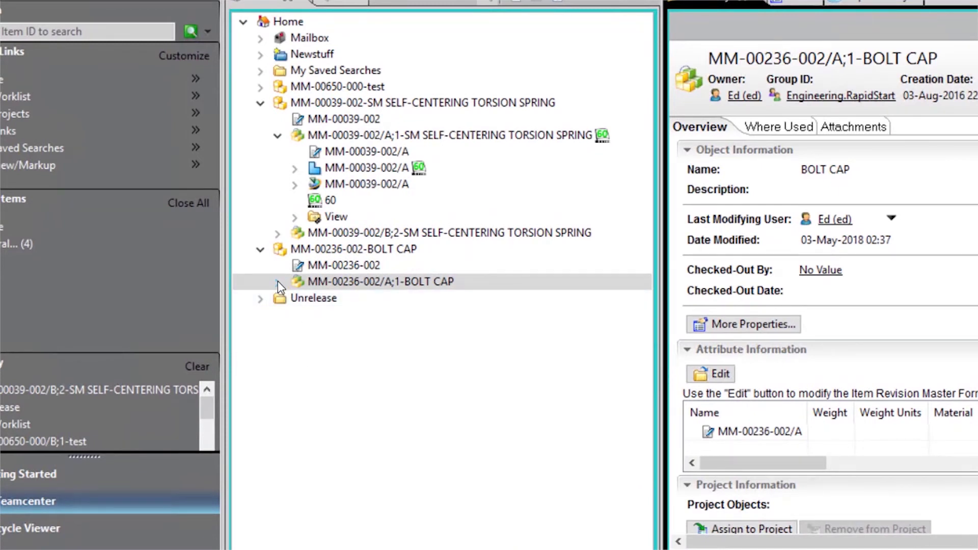
# Check out the BOLT CAP revision to edit its properties.
pyautogui.click(277, 282)
pyautogui.rightClick(424, 282)
pyautogui.click(481, 422)
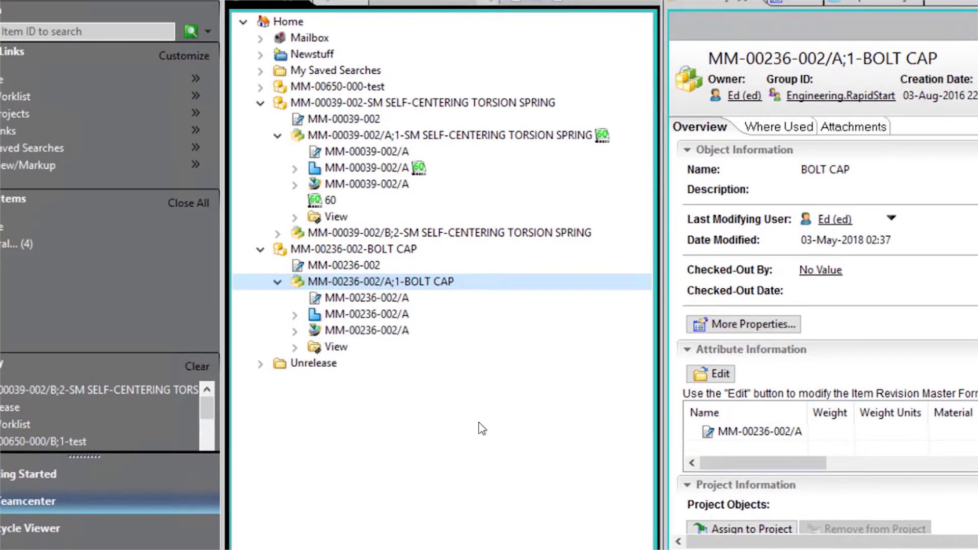
pyautogui.click(743, 332)
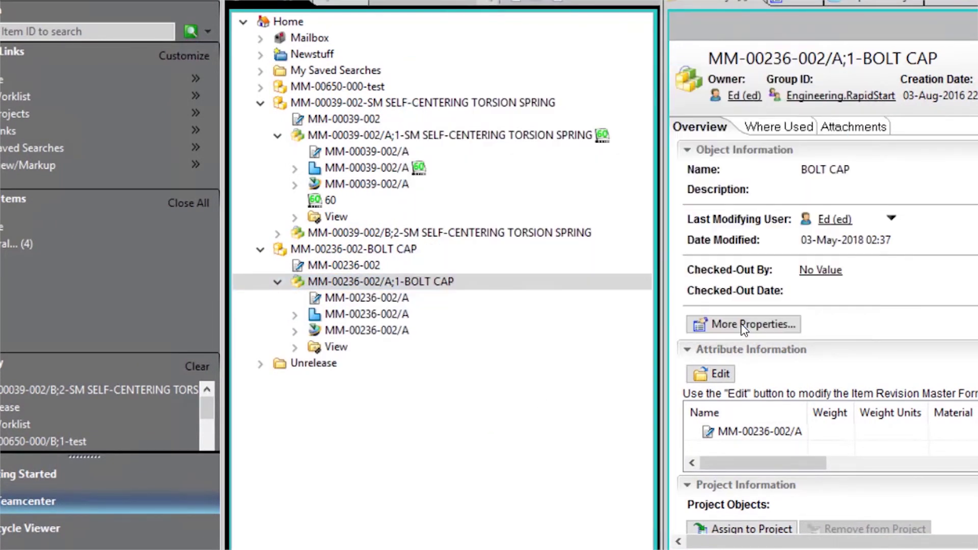